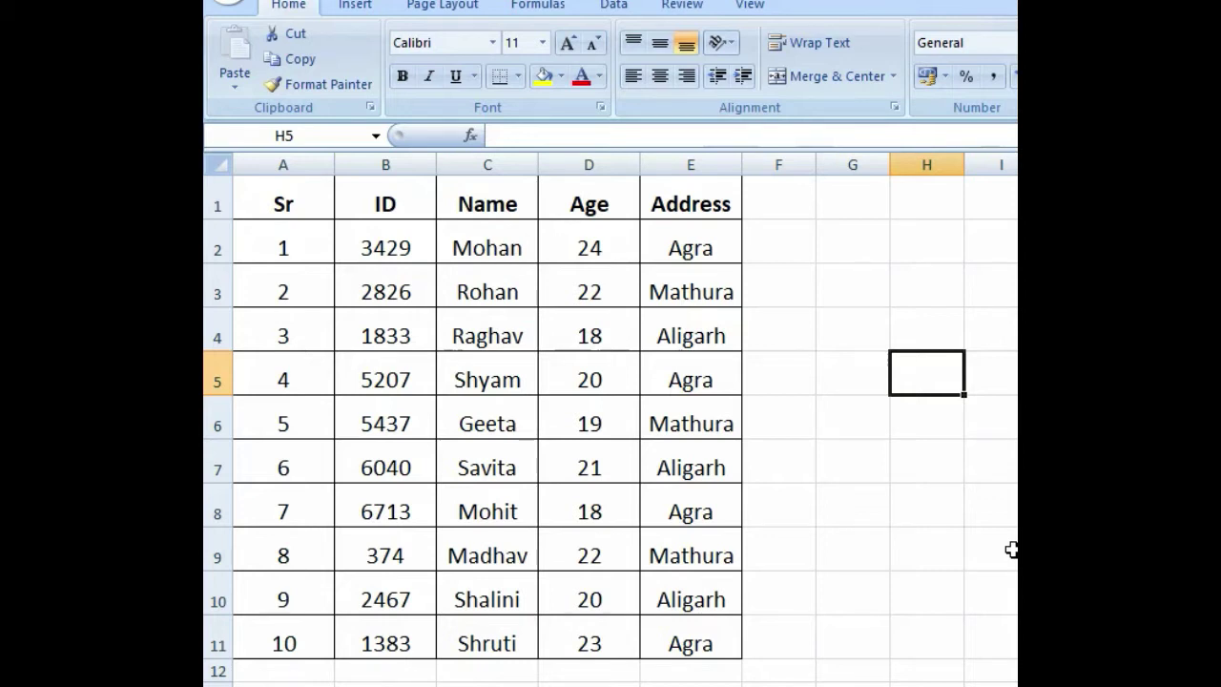
Insert an empty column before the ID column, then delete it again.
key(Down)
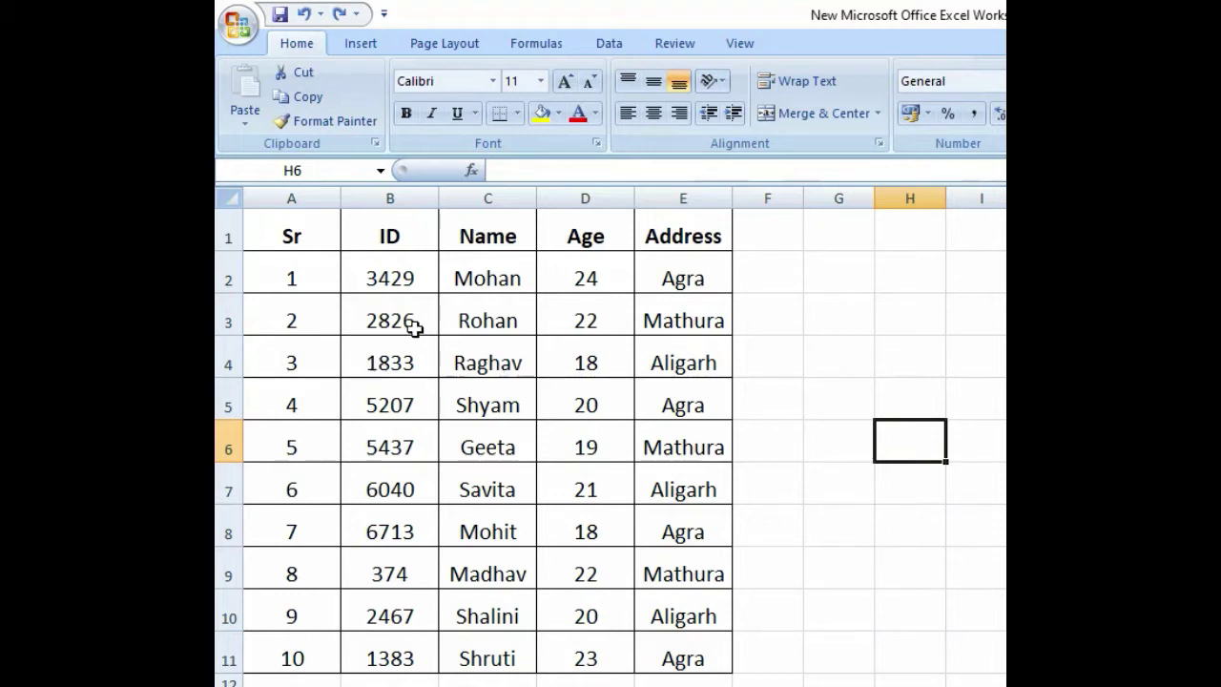
click(391, 197)
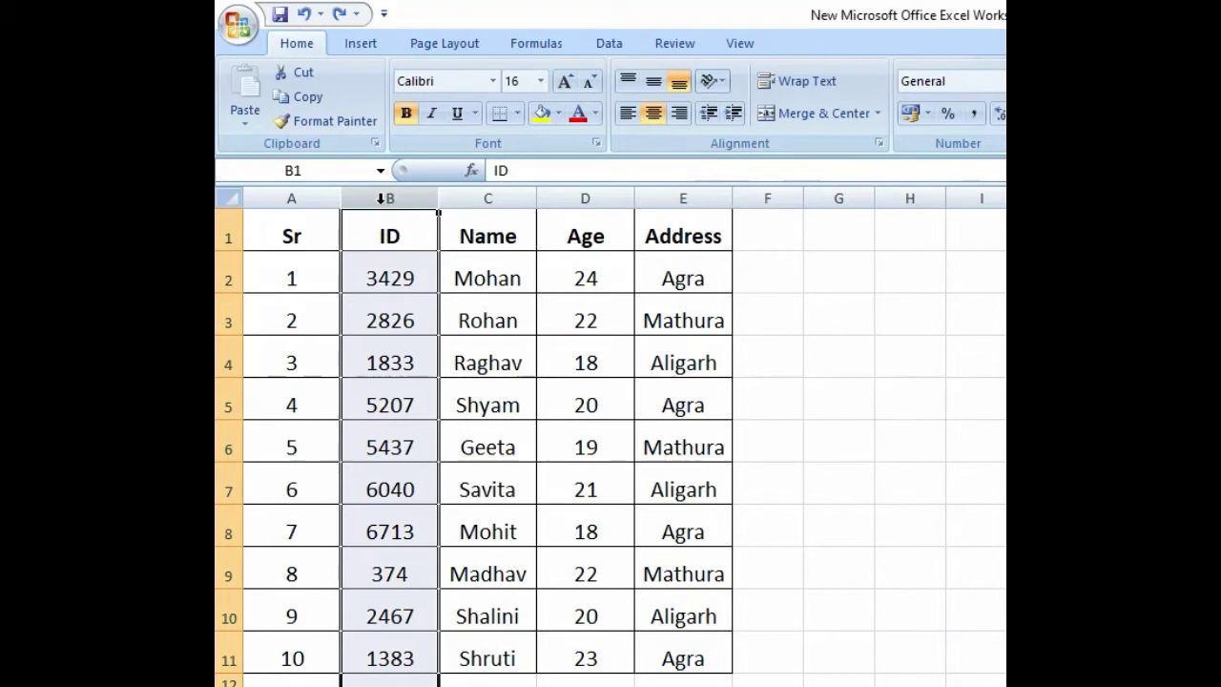
right_click(382, 199)
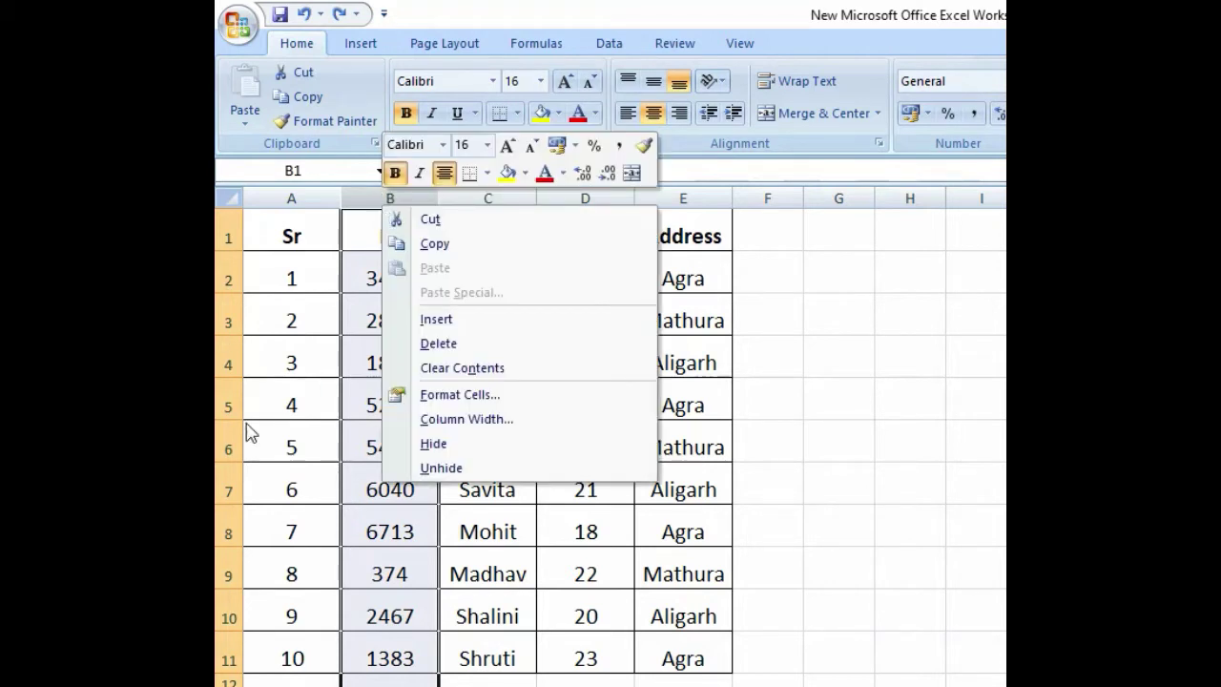
click(437, 320)
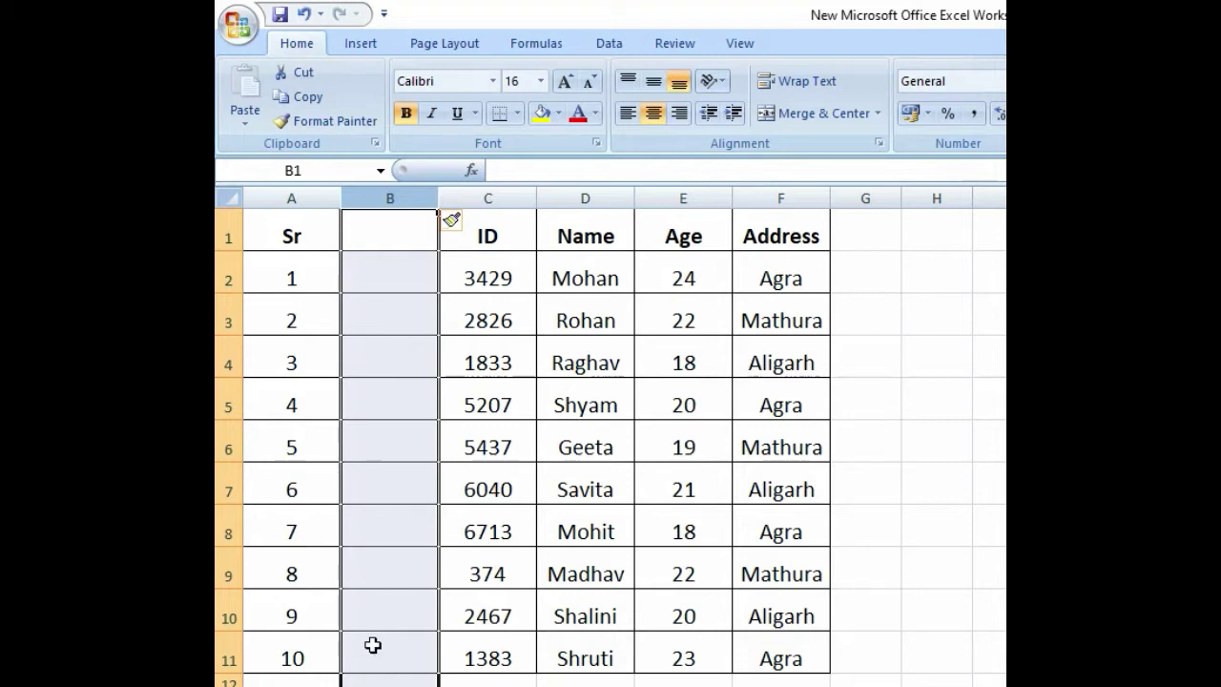
right_click(394, 200)
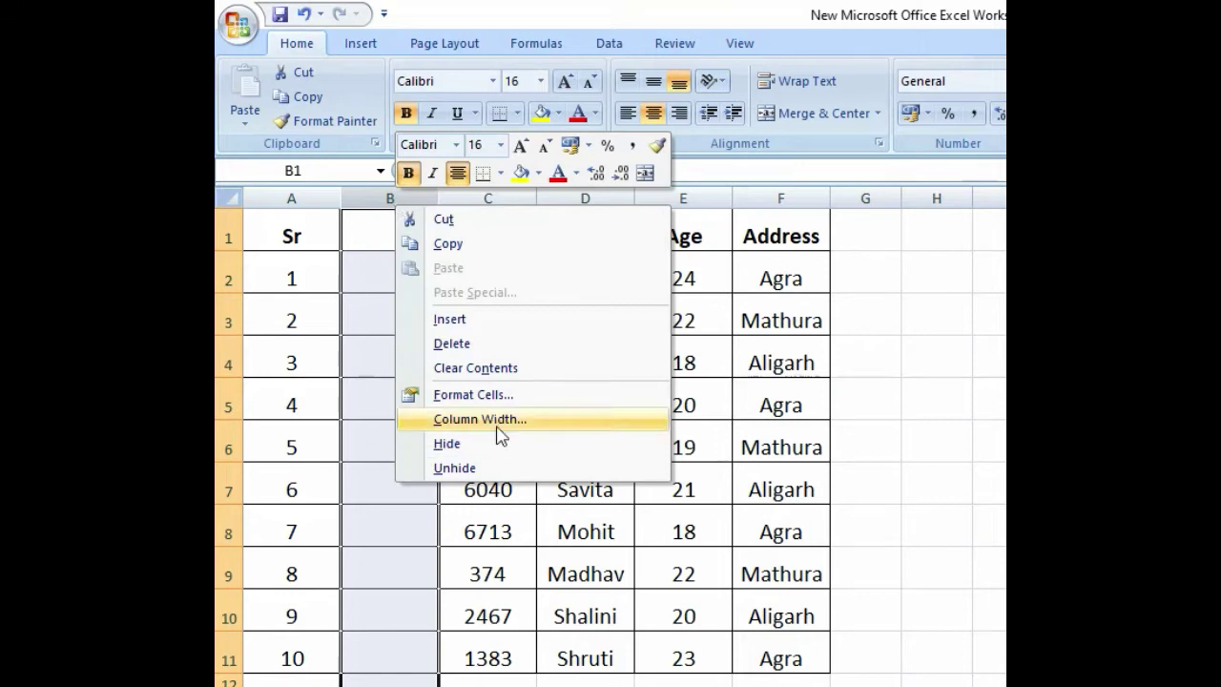
click(454, 345)
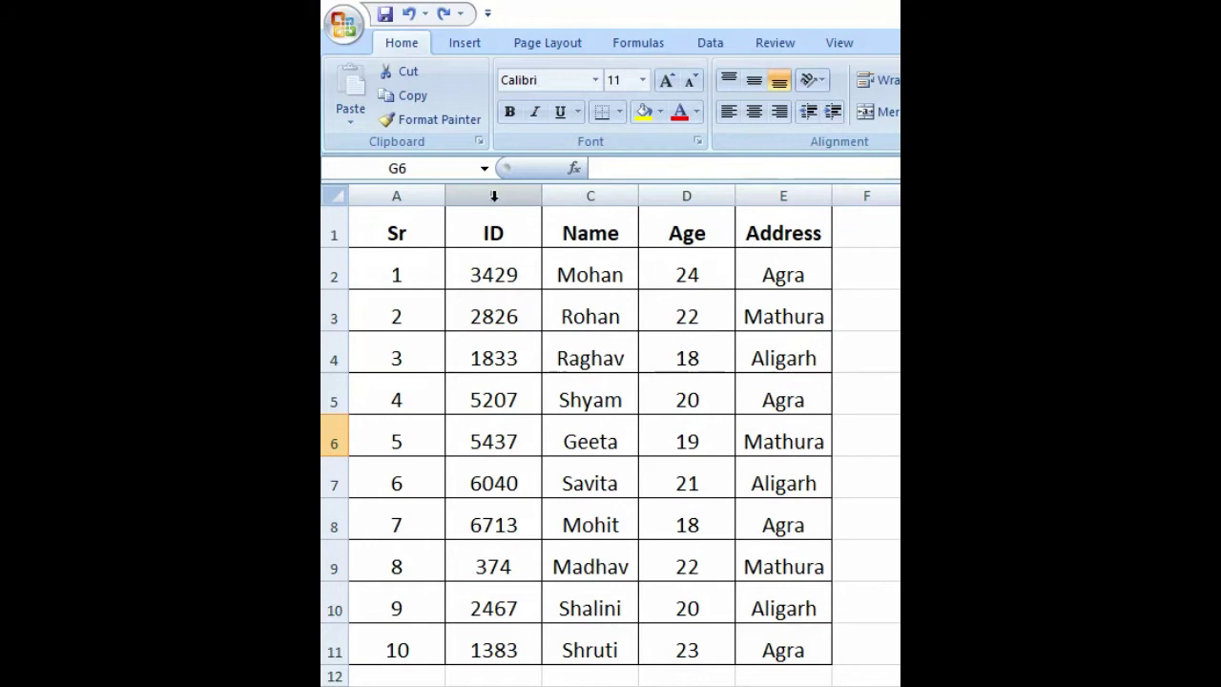
Insert two empty columns before the ID and Name columns.
drag(493, 196, 586, 199)
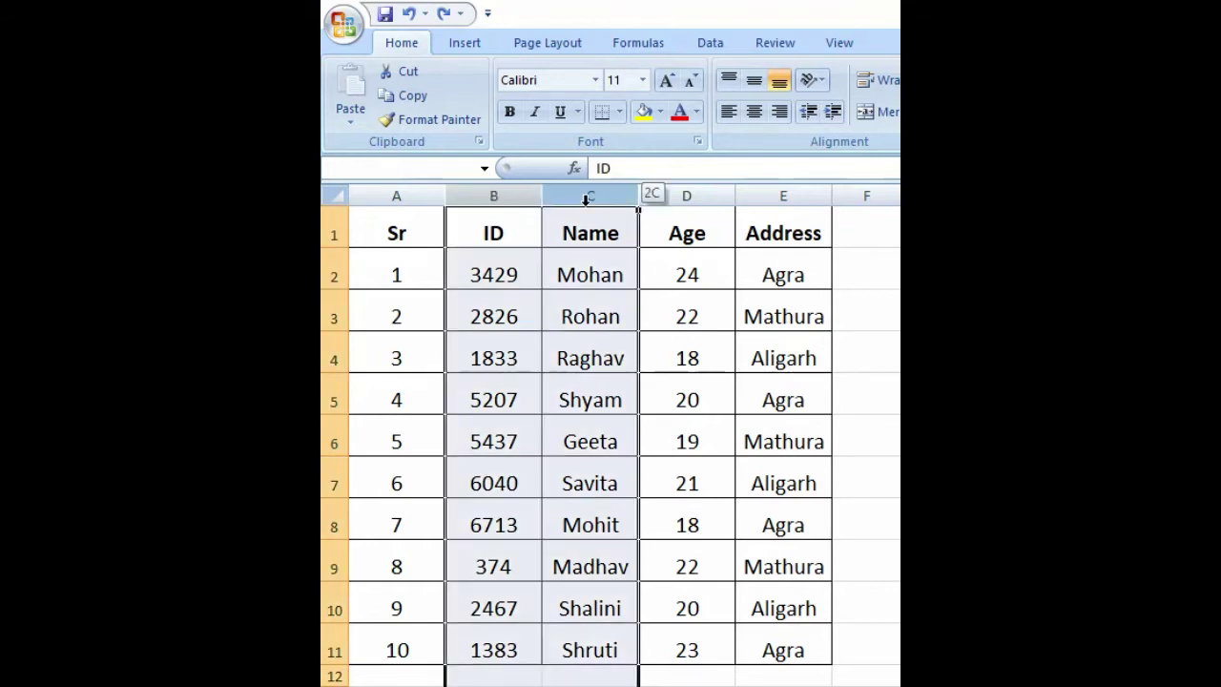
right_click(520, 203)
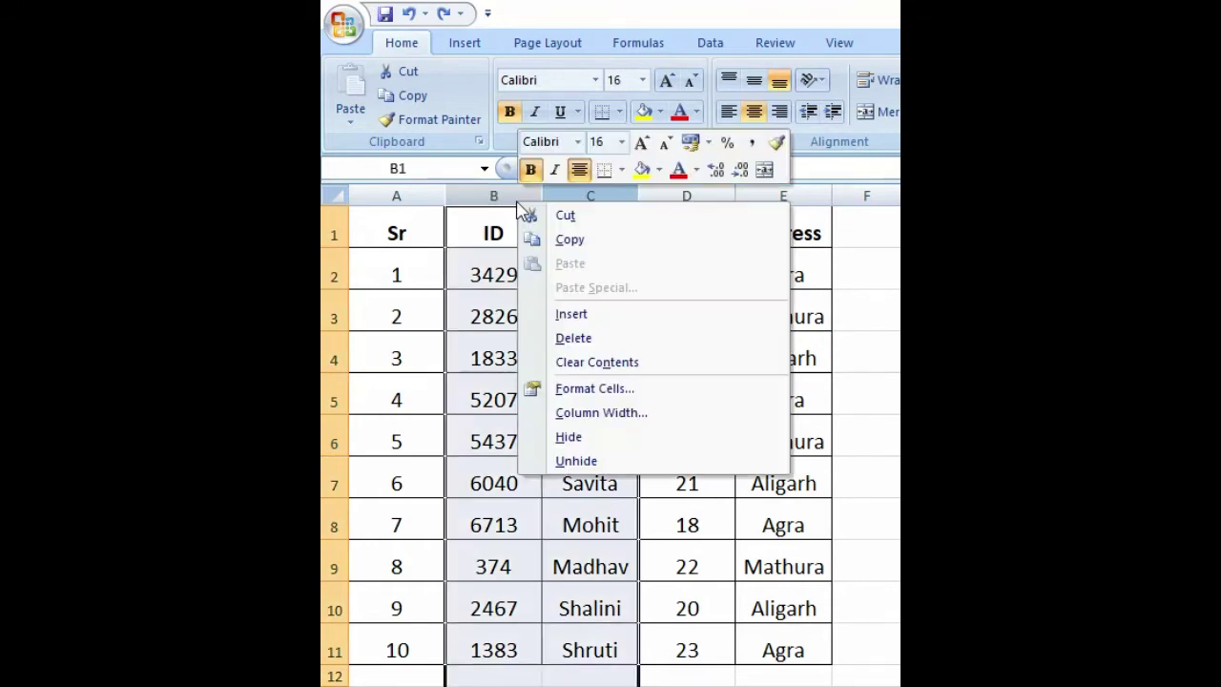
click(573, 315)
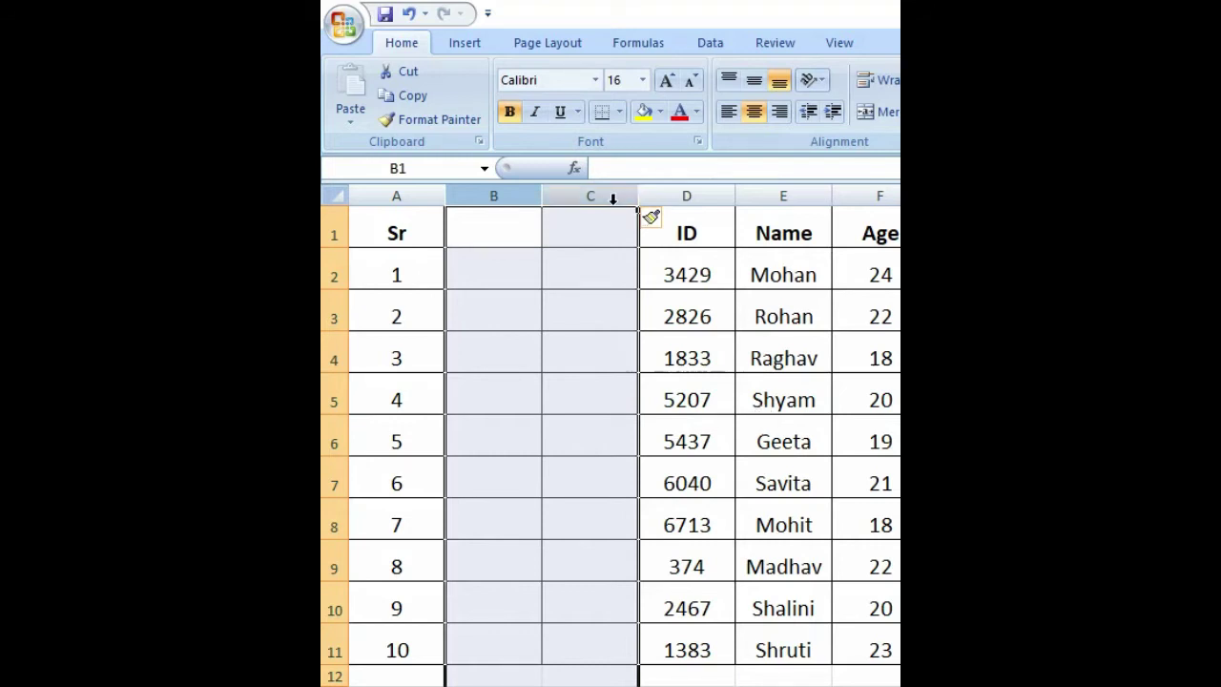
right_click(598, 204)
click(648, 219)
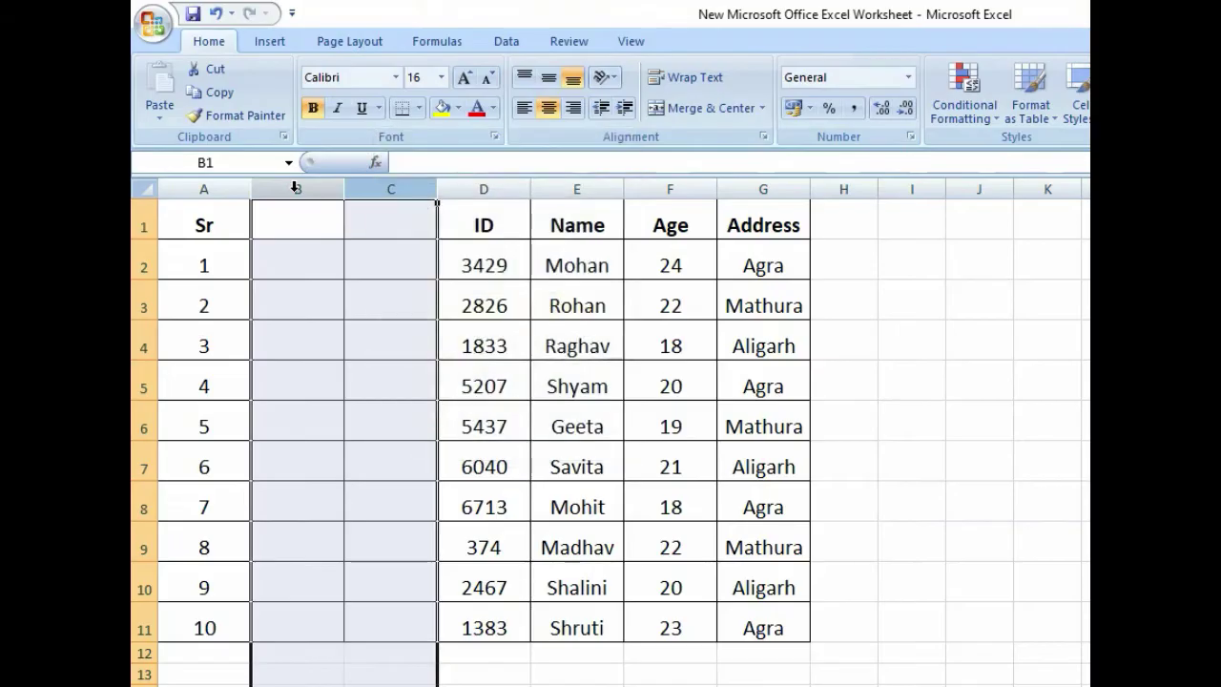
Delete the two empty columns so ID follows Sr again.
click(297, 188)
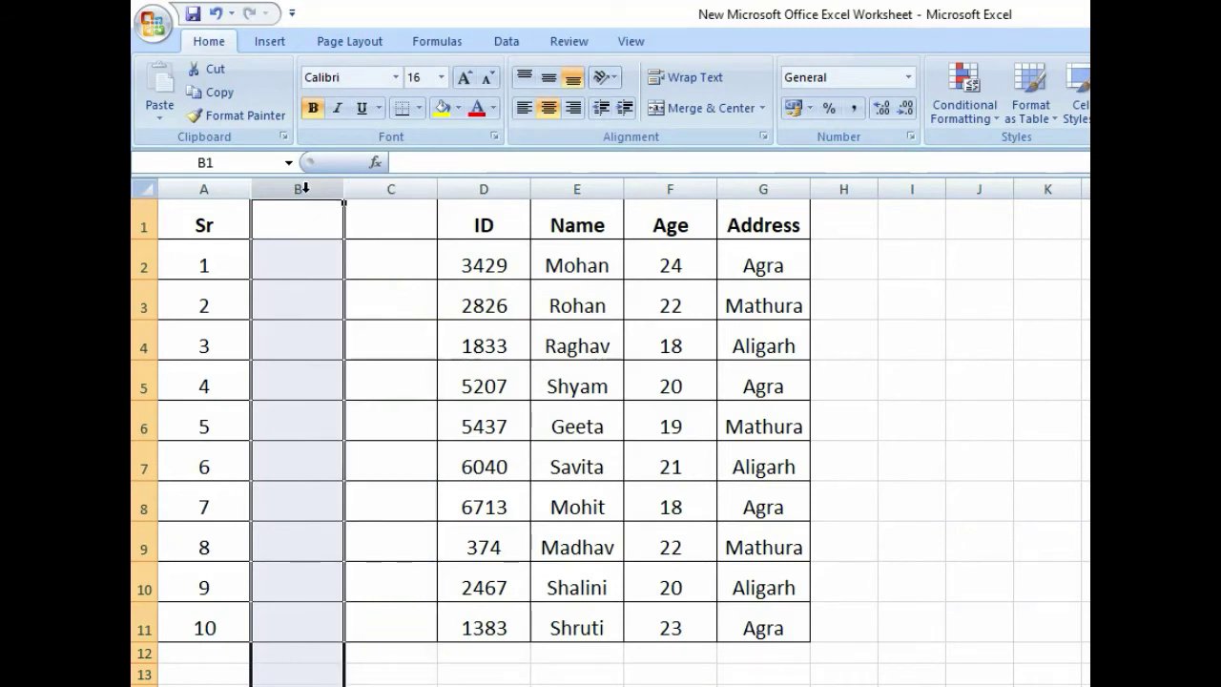
drag(306, 188, 366, 188)
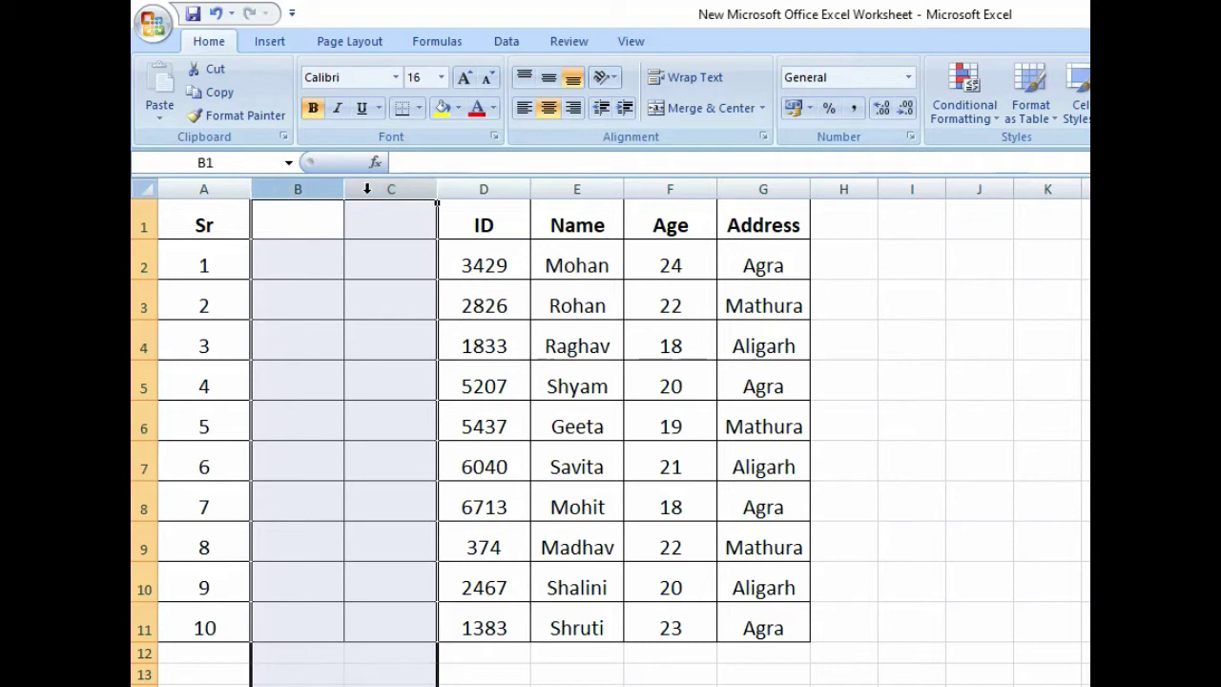
right_click(366, 188)
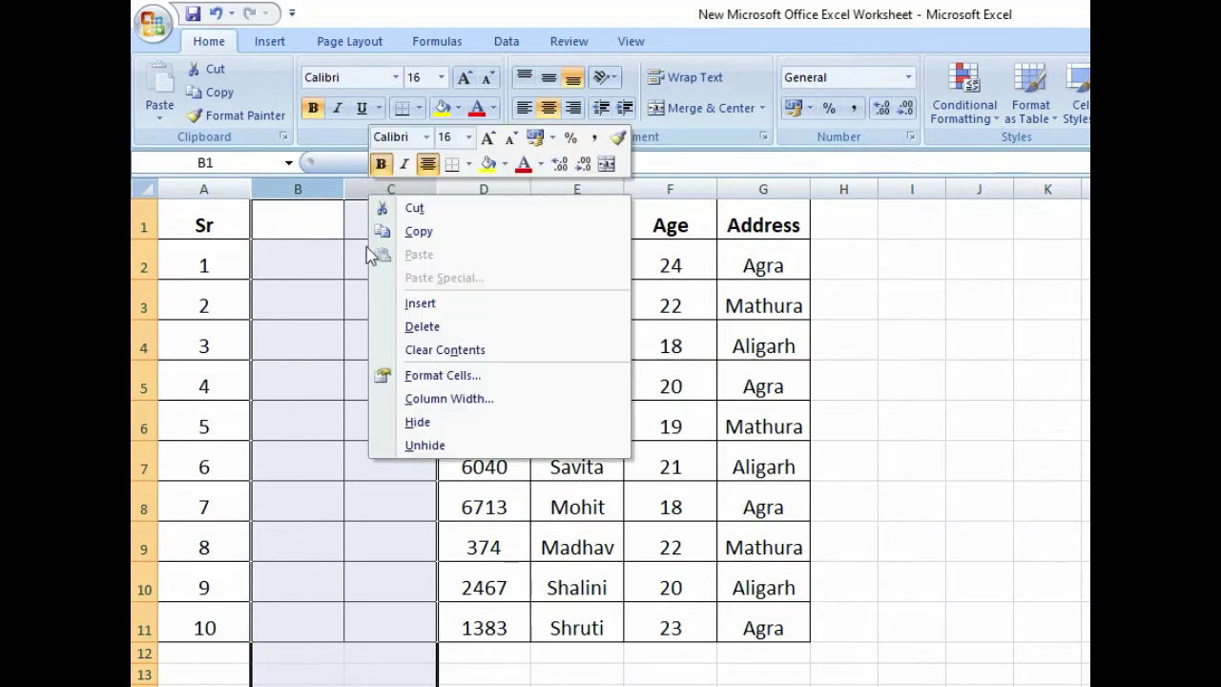
click(428, 328)
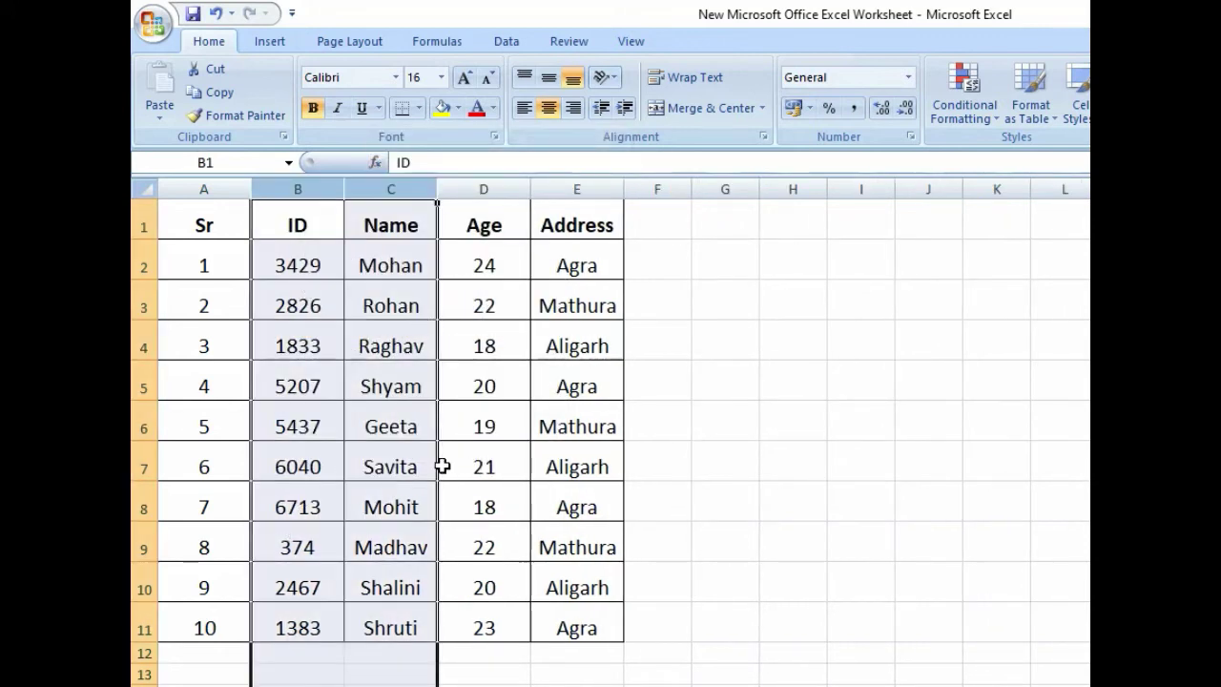
click(811, 526)
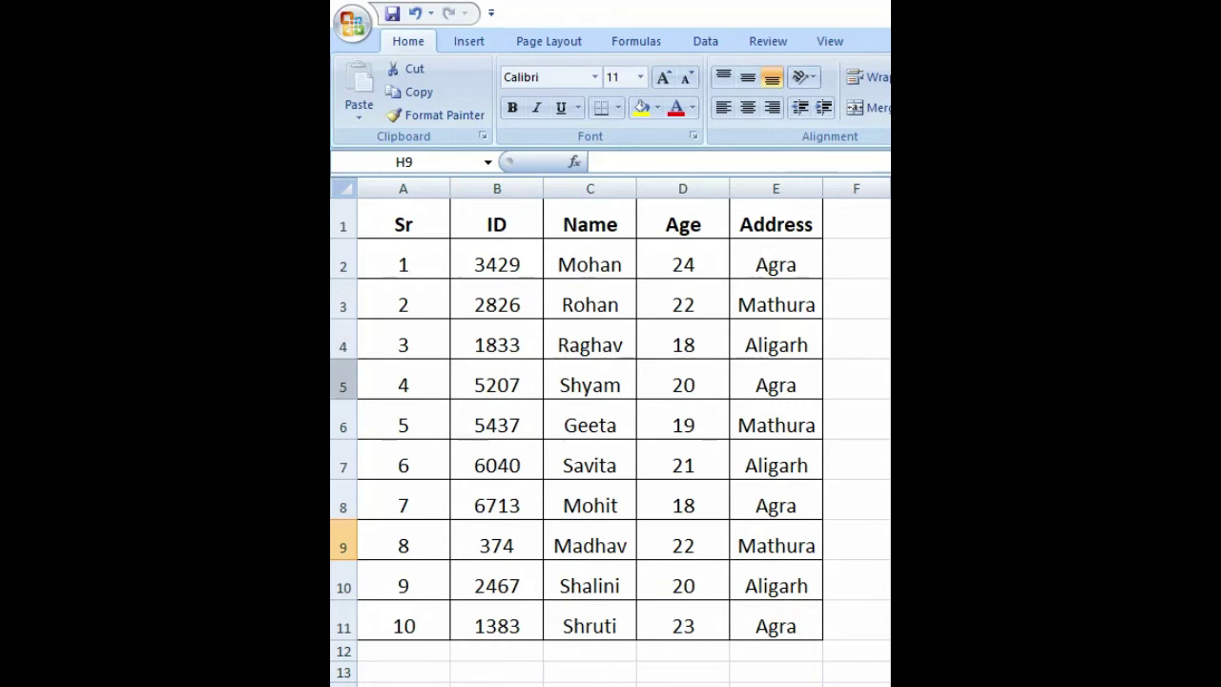
Insert one blank row above Shyam, then three more blank rows above it.
right_click(350, 387)
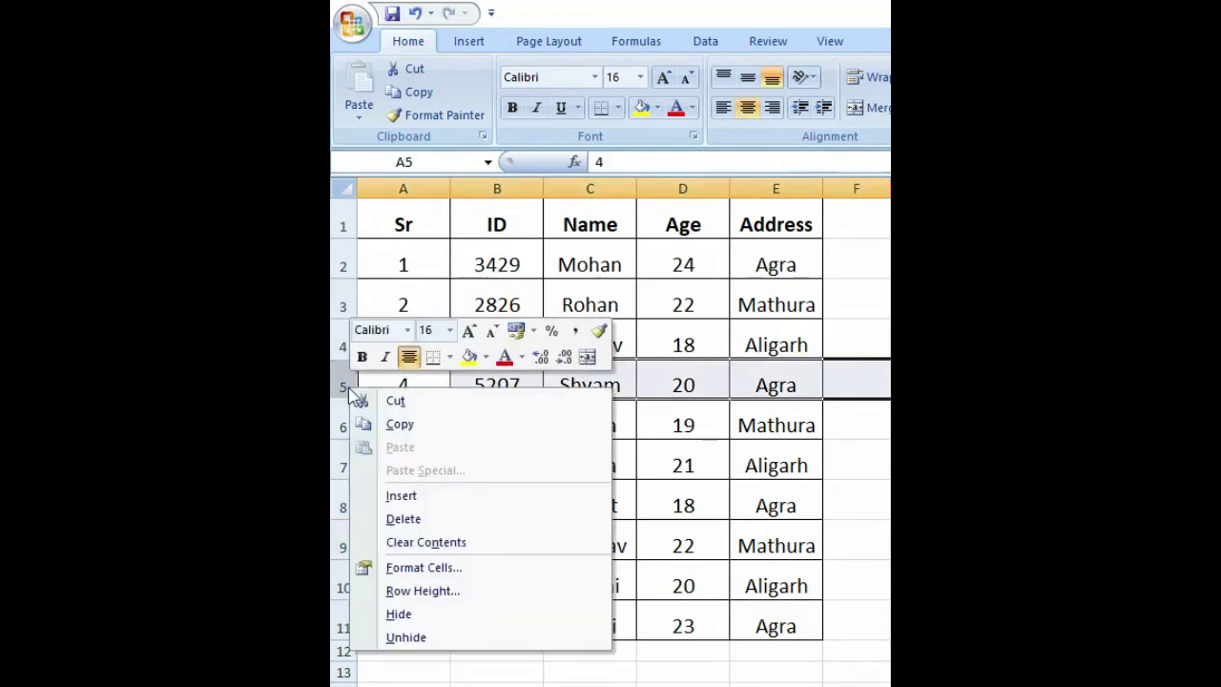
click(405, 498)
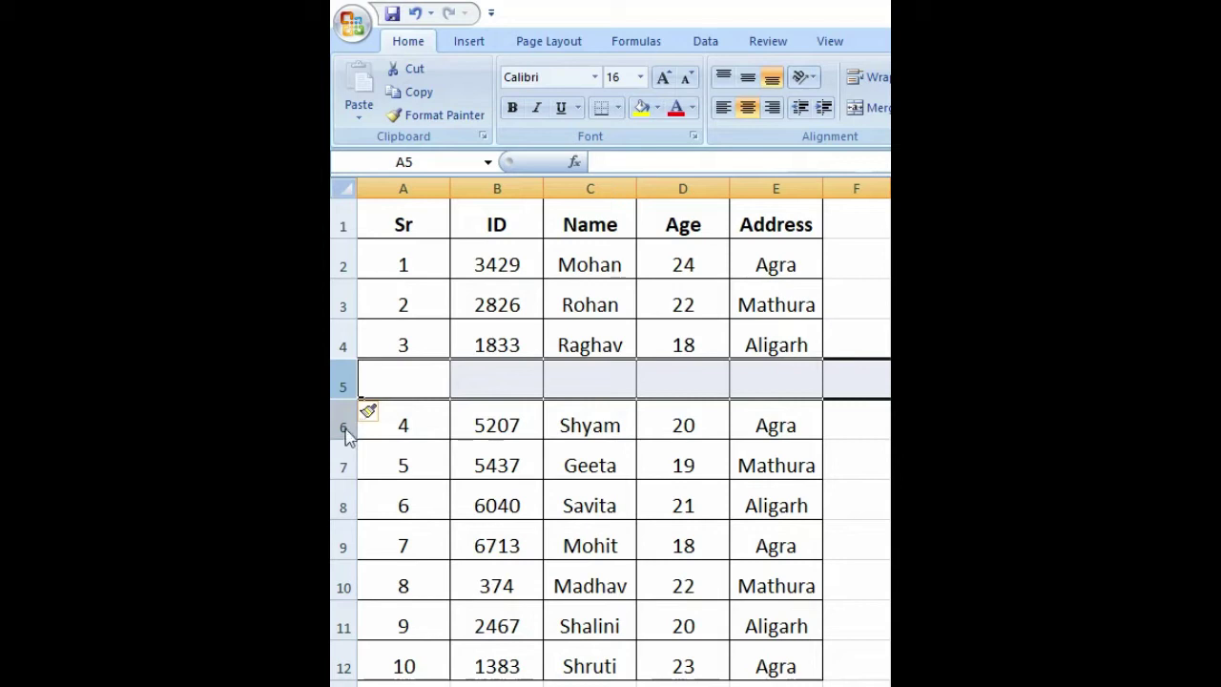
click(349, 431)
drag(359, 436, 360, 520)
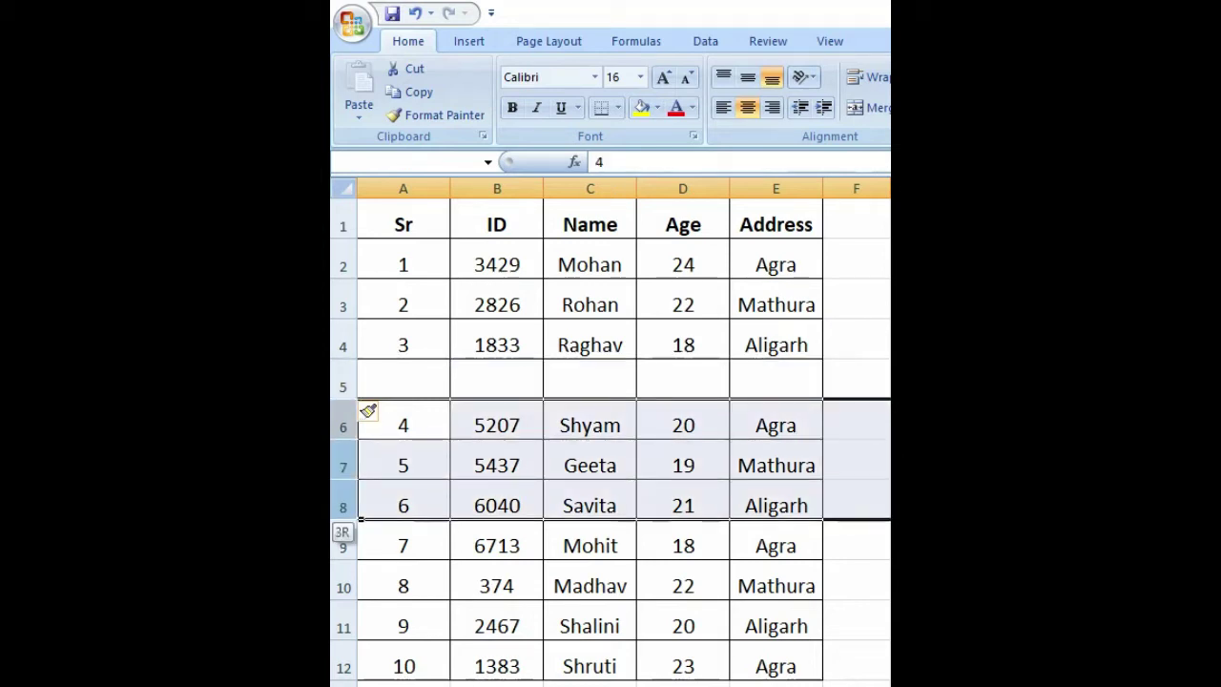
right_click(351, 505)
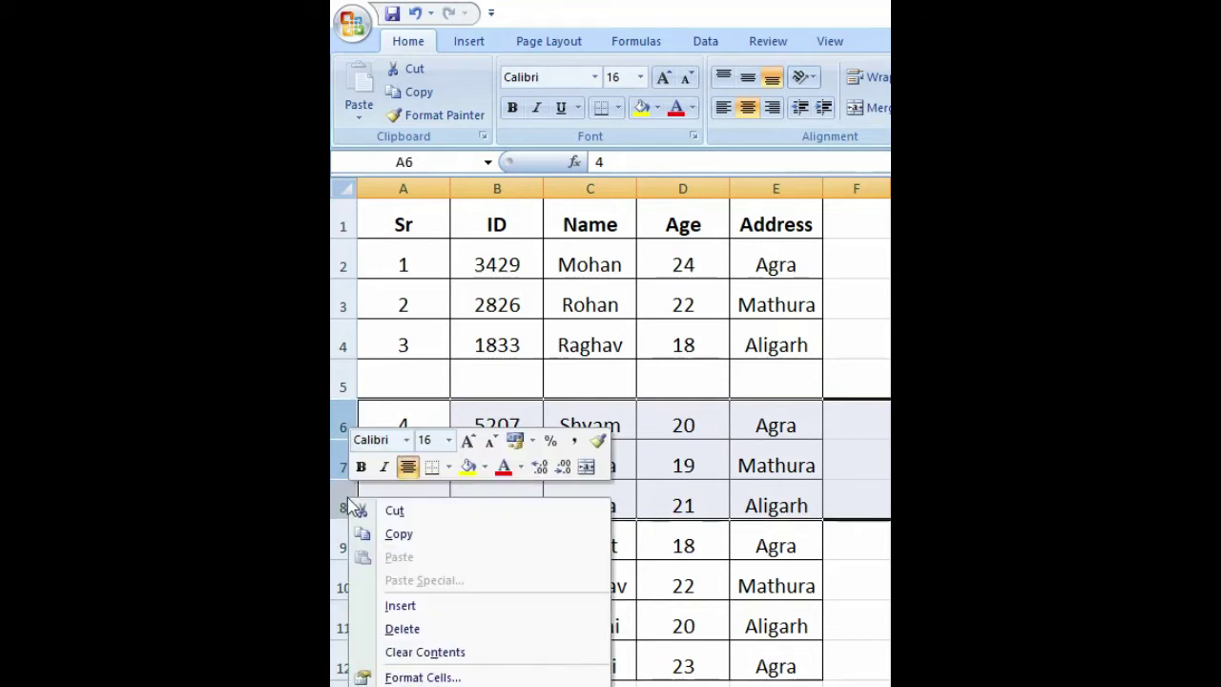
click(397, 610)
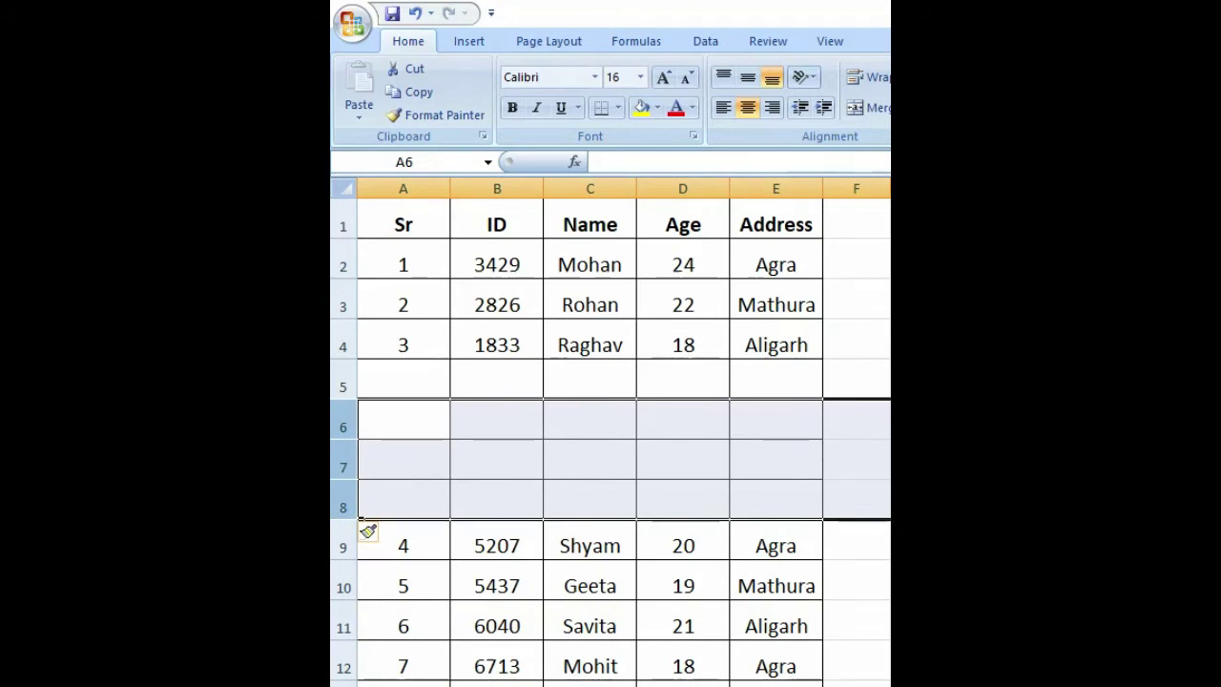
click(419, 393)
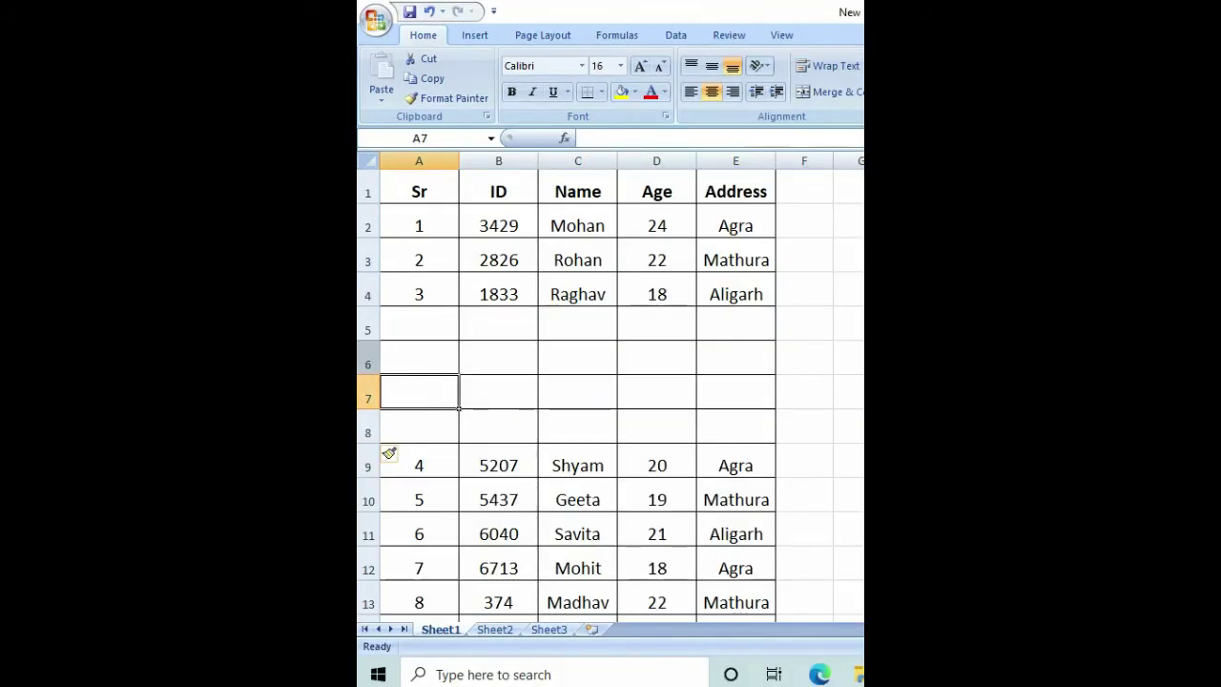
Delete blank rows 5 and 6 from the student table.
drag(368, 357, 367, 408)
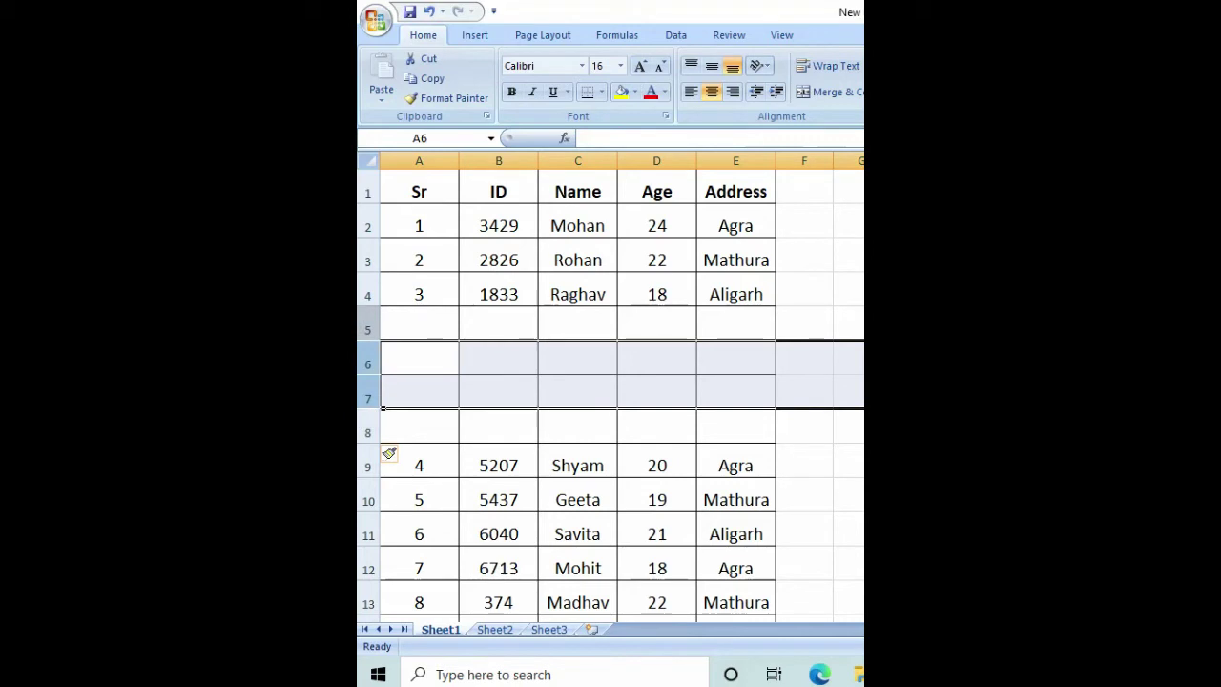
click(391, 356)
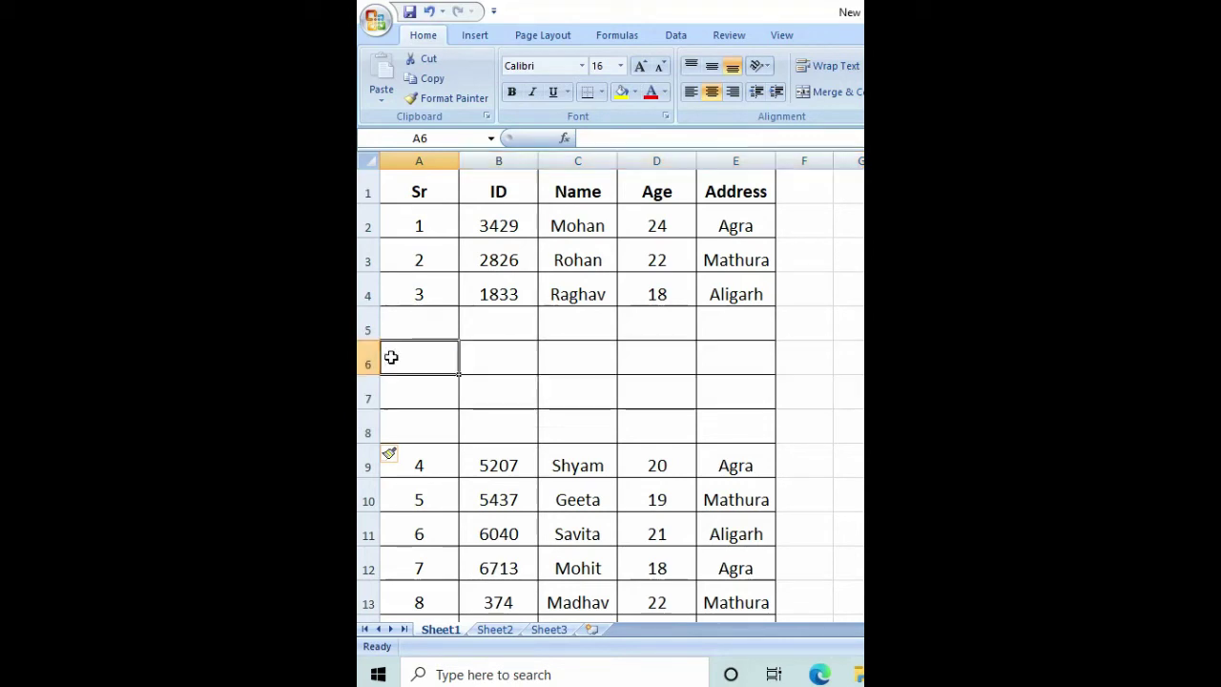
click(368, 329)
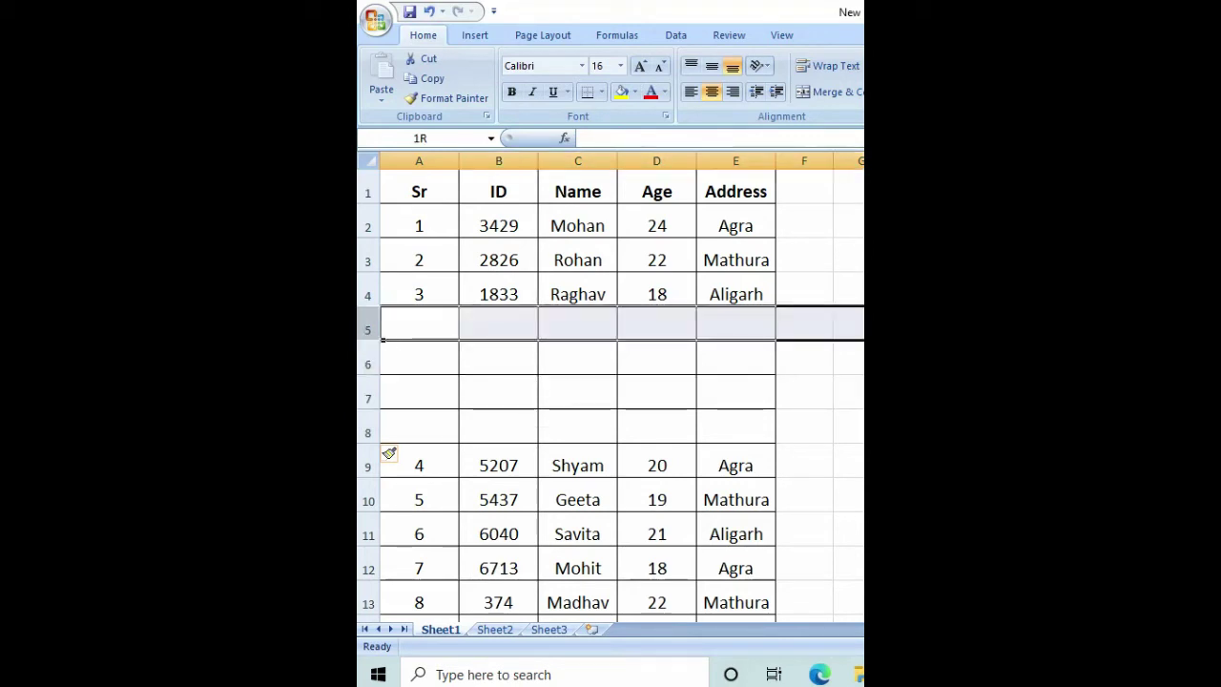
drag(382, 340, 368, 357)
right_click(365, 357)
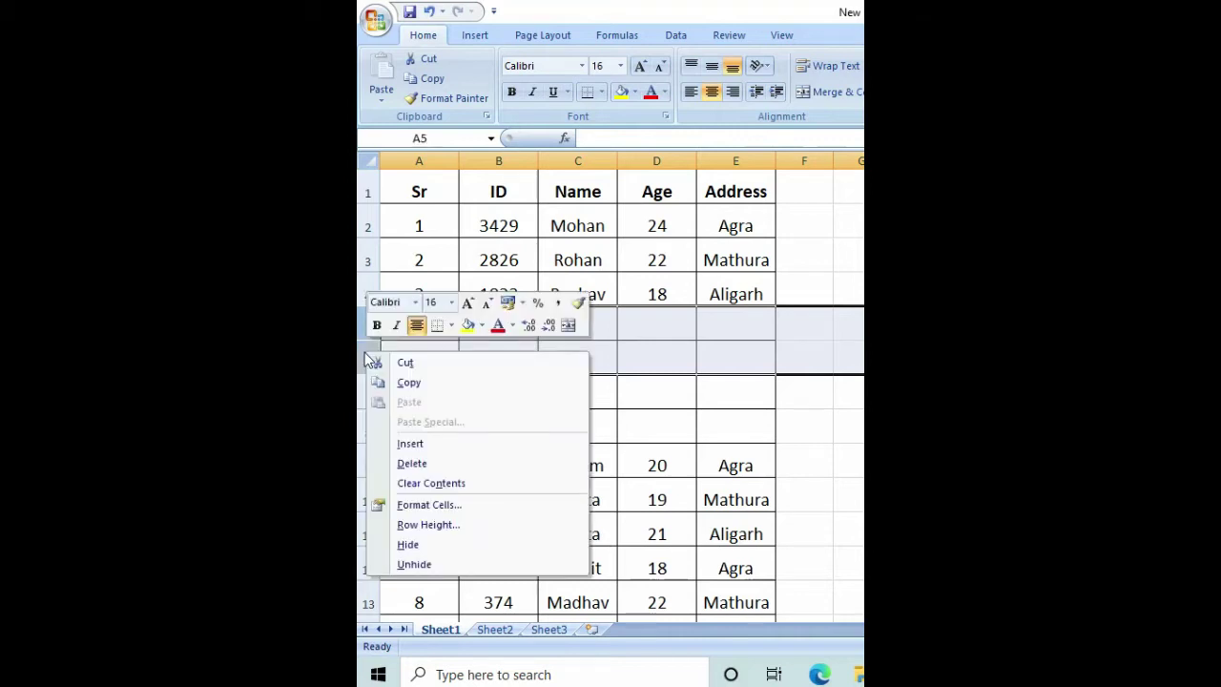
click(415, 465)
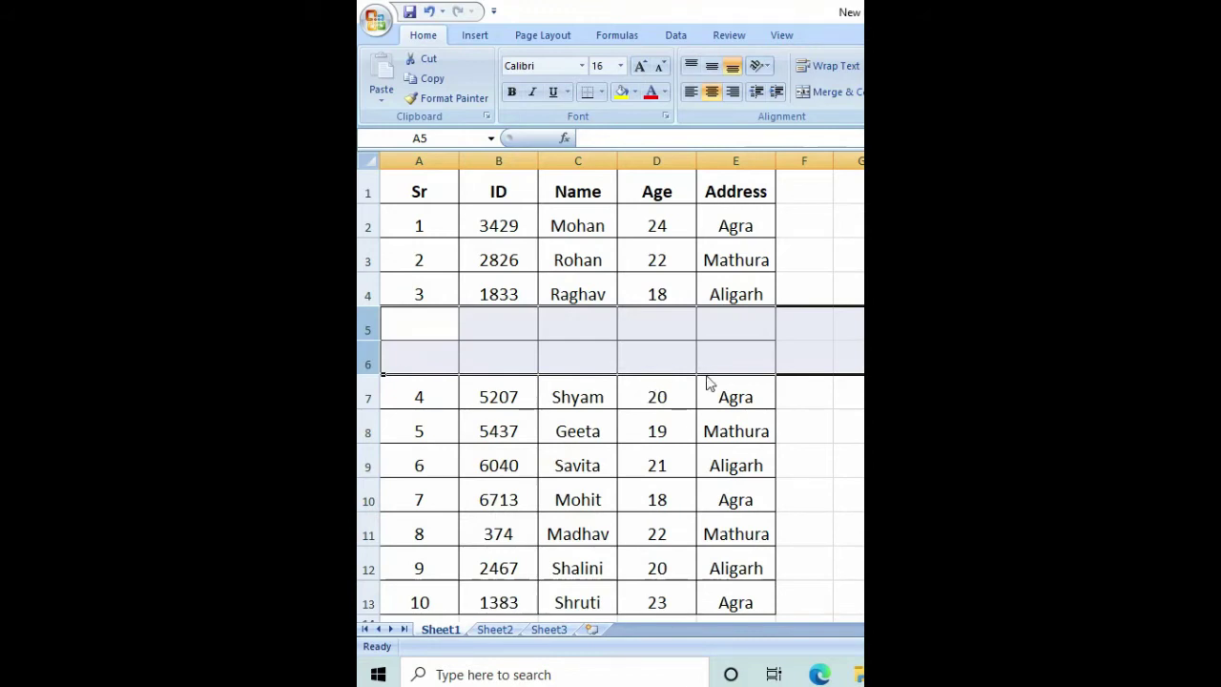
Delete the remaining two empty rows so Sr 1–10 run unbroken.
click(384, 352)
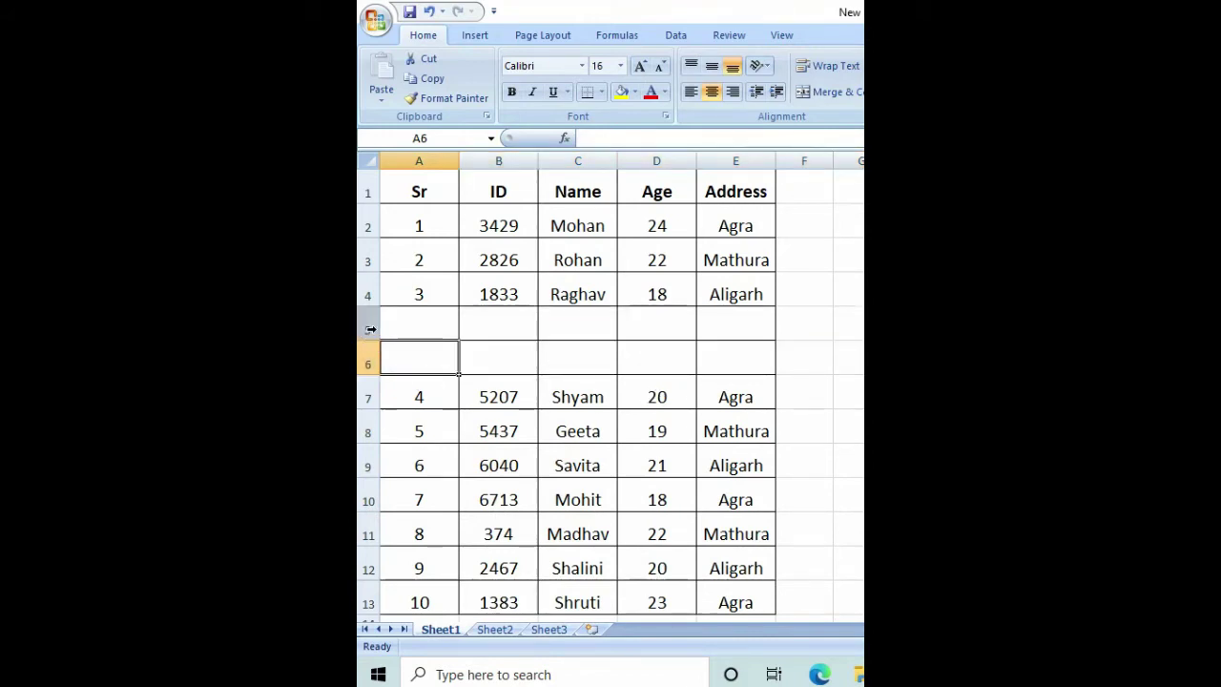
drag(368, 329, 382, 374)
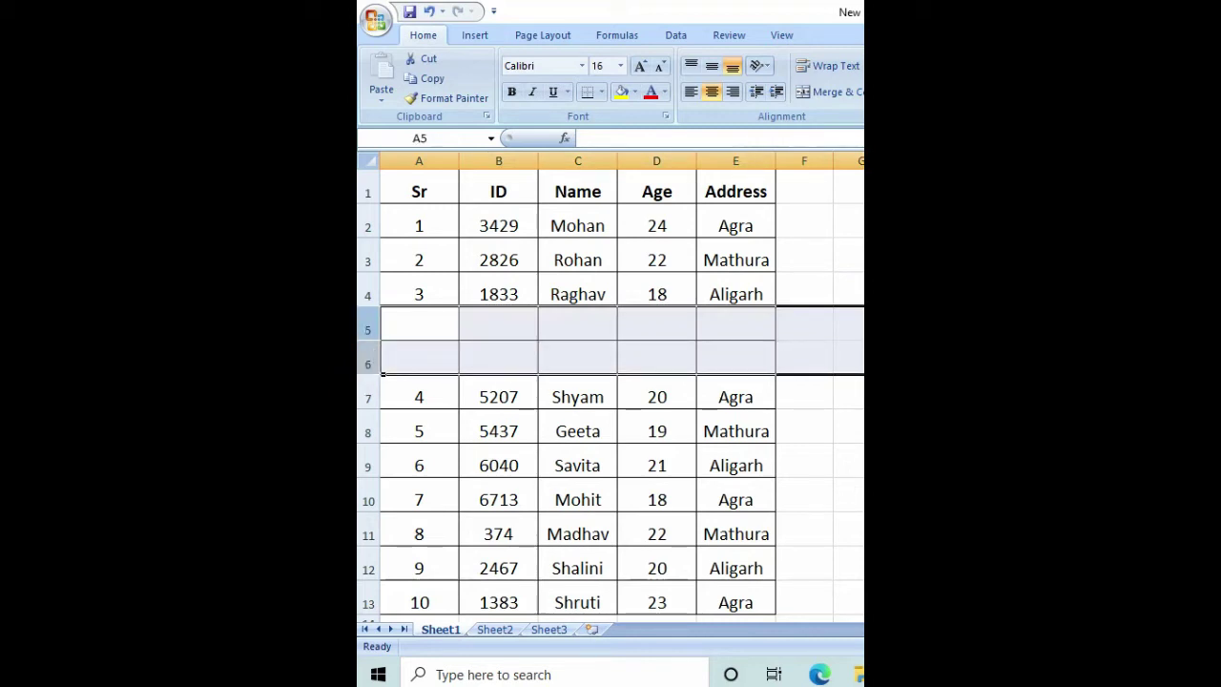
right_click(373, 354)
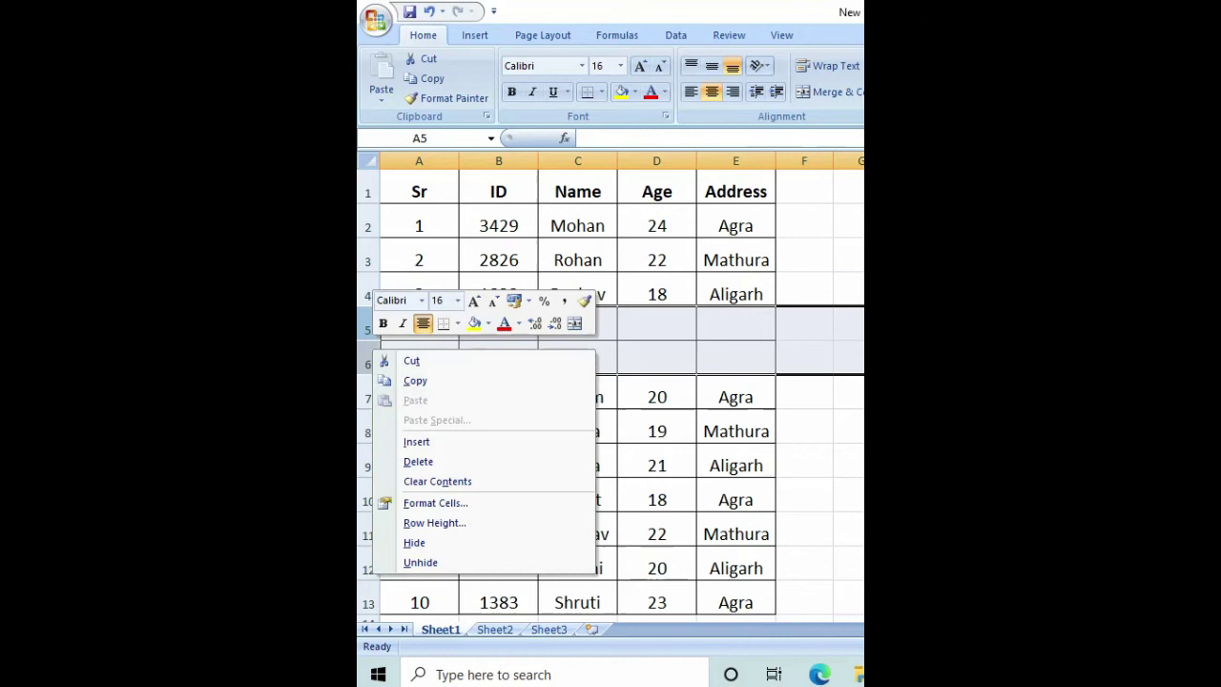
click(426, 465)
click(954, 431)
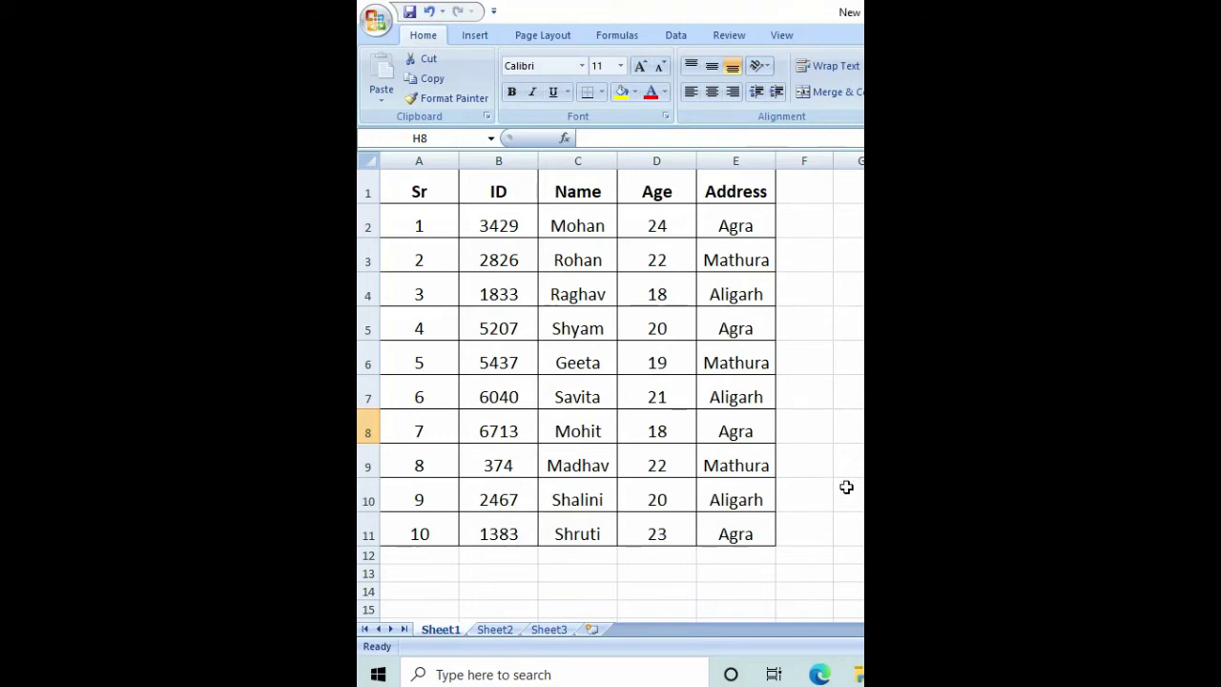
Add a blank Sheet4 worksheet, then delete Sheet4 again.
click(849, 573)
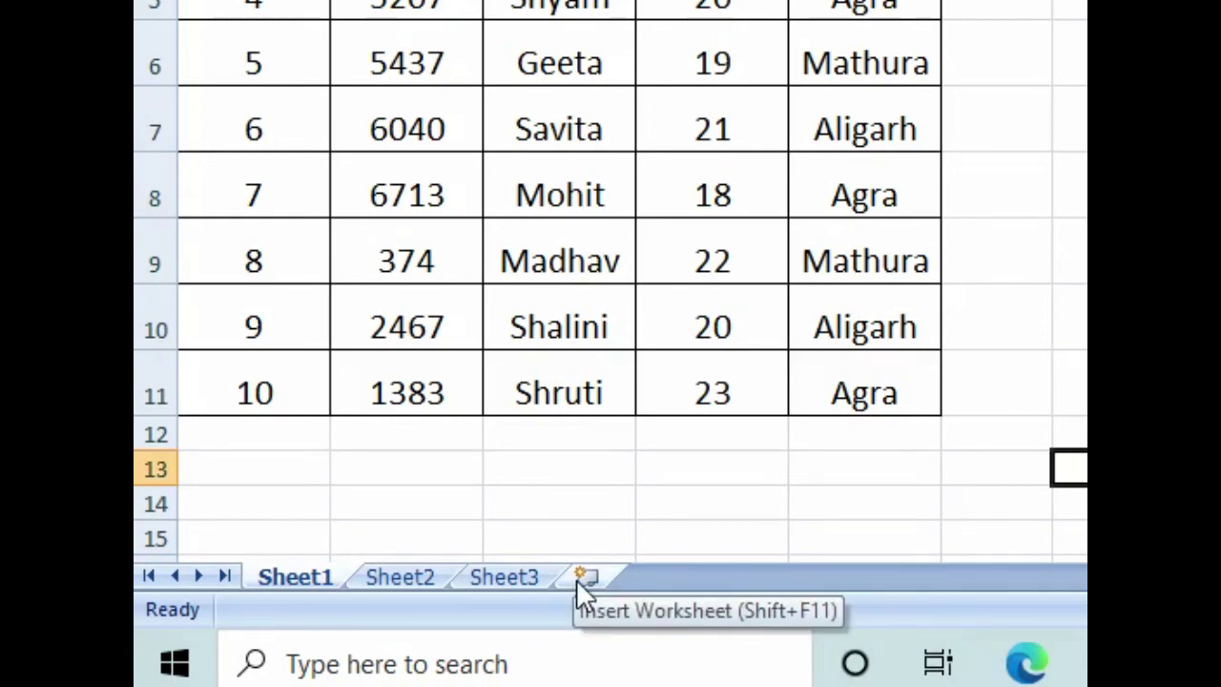
click(584, 578)
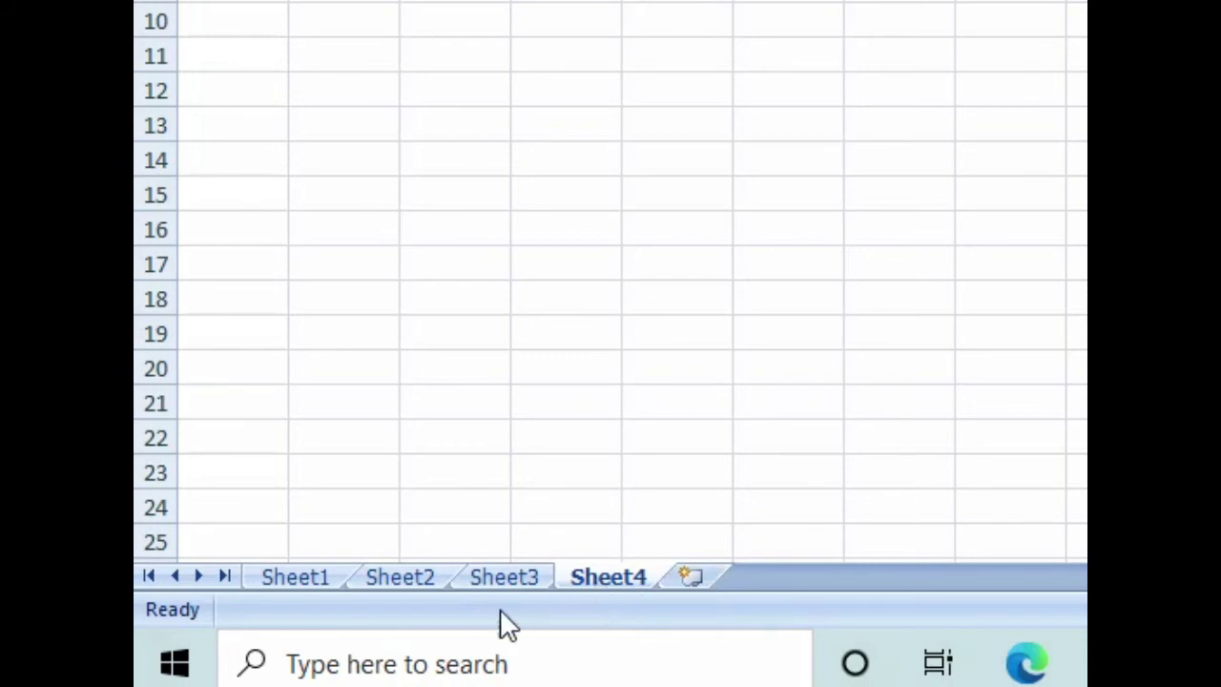
right_click(610, 582)
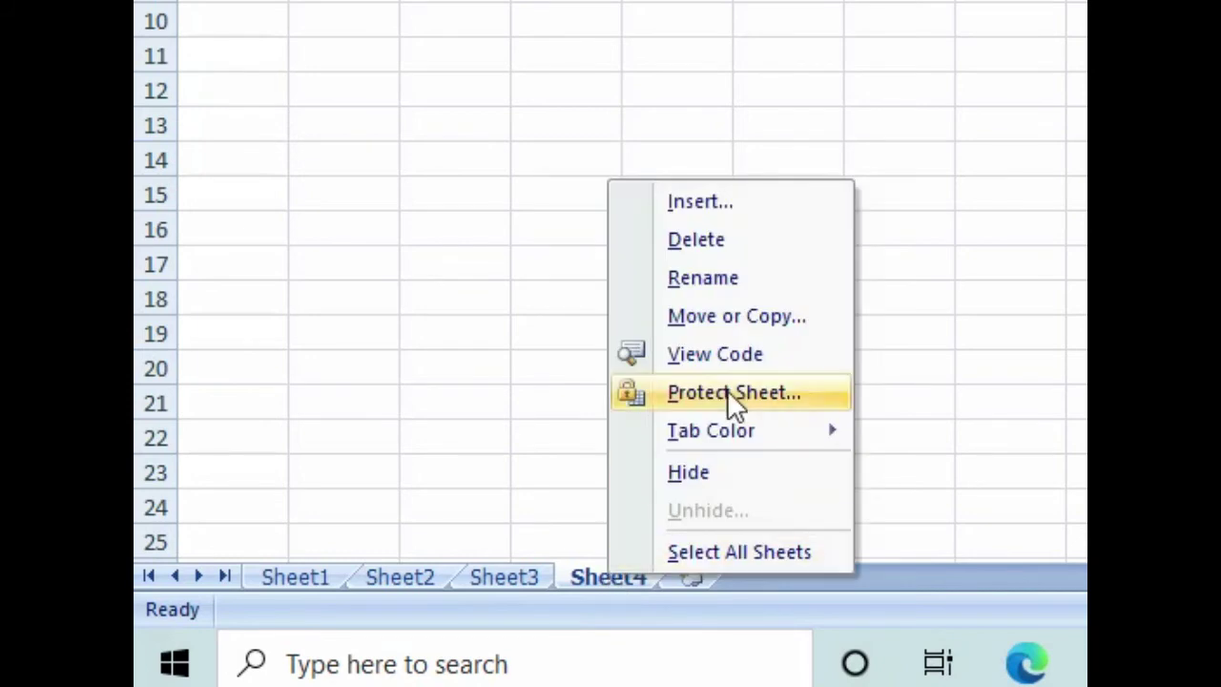
click(690, 238)
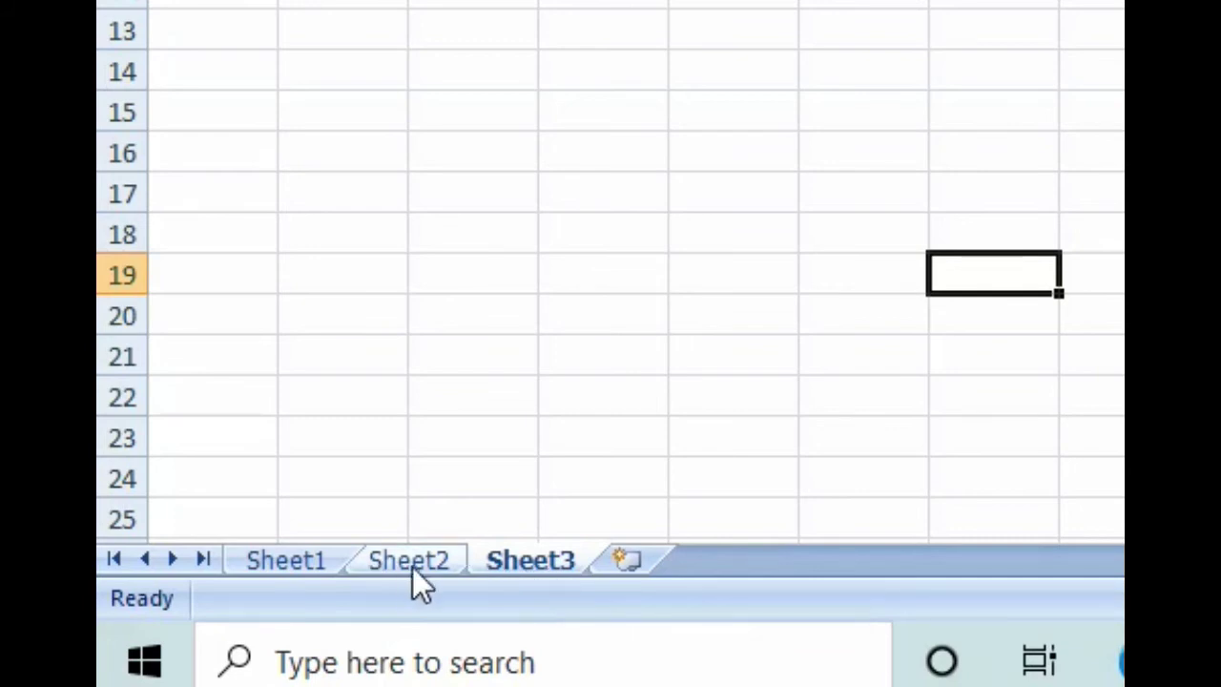
Move Sheet3 between Sheet1 and Sheet2, then move Sheet2 back ahead of Sheet3.
drag(514, 561, 515, 554)
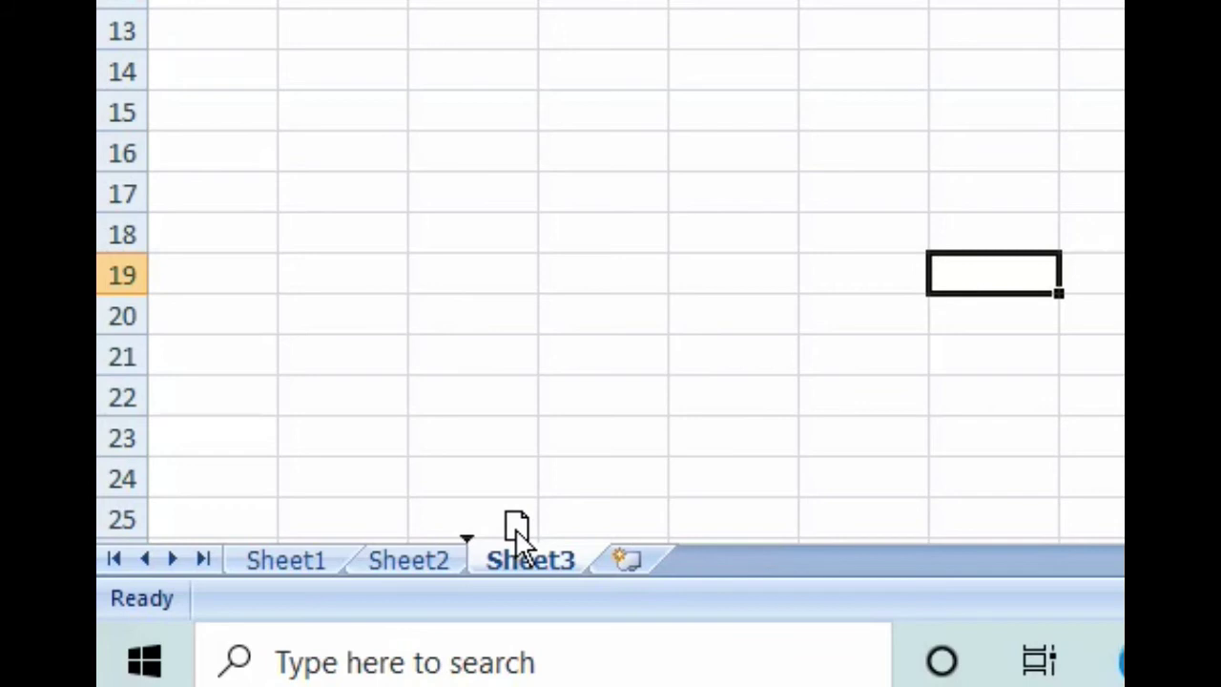
mouse_move(517, 528)
mouse_down()
mouse_move(411, 515)
mouse_move(380, 543)
mouse_up()
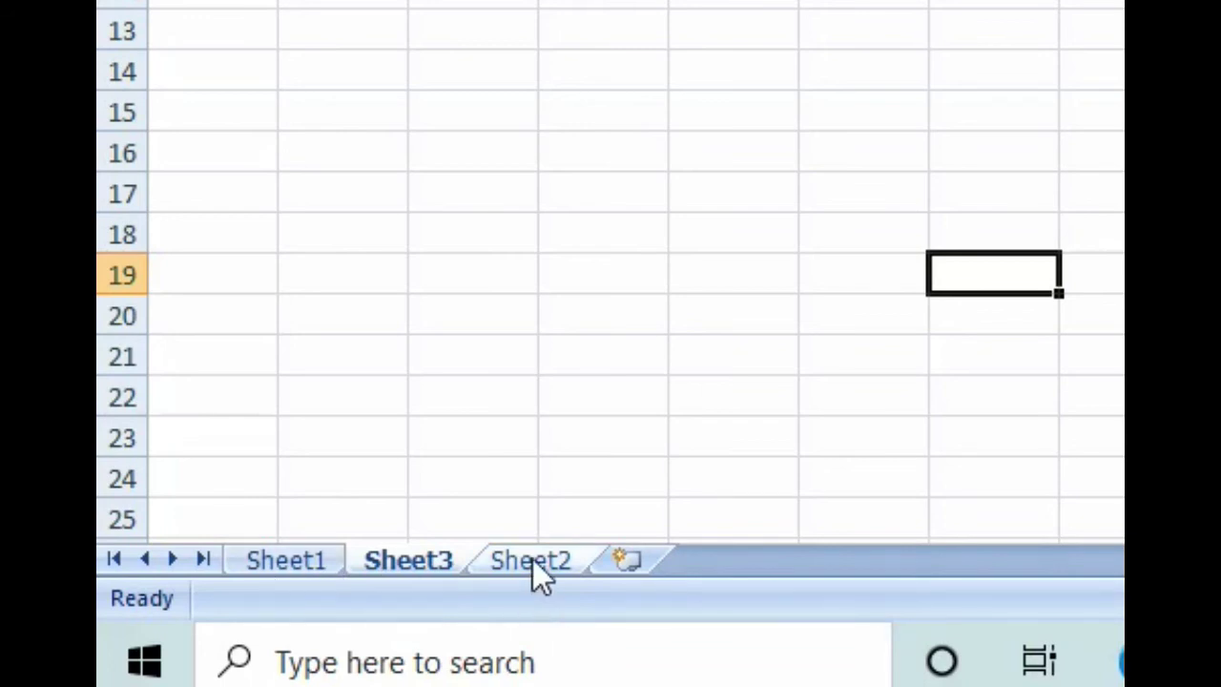
drag(533, 561, 457, 505)
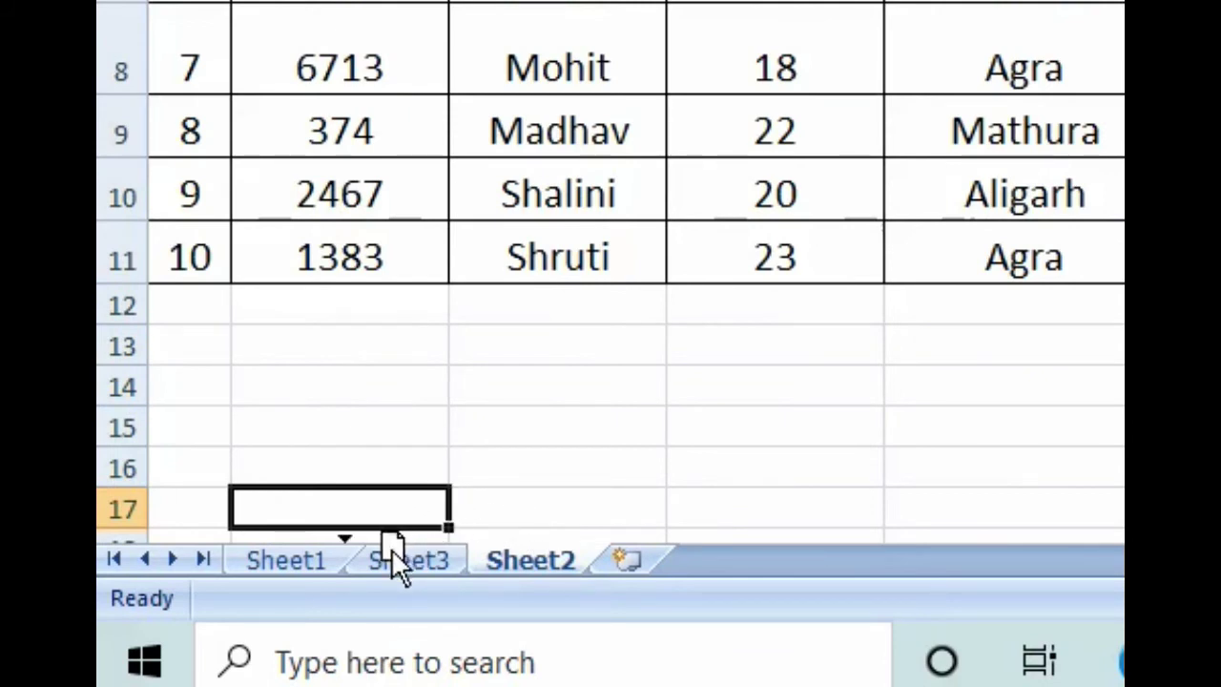
drag(395, 542, 392, 550)
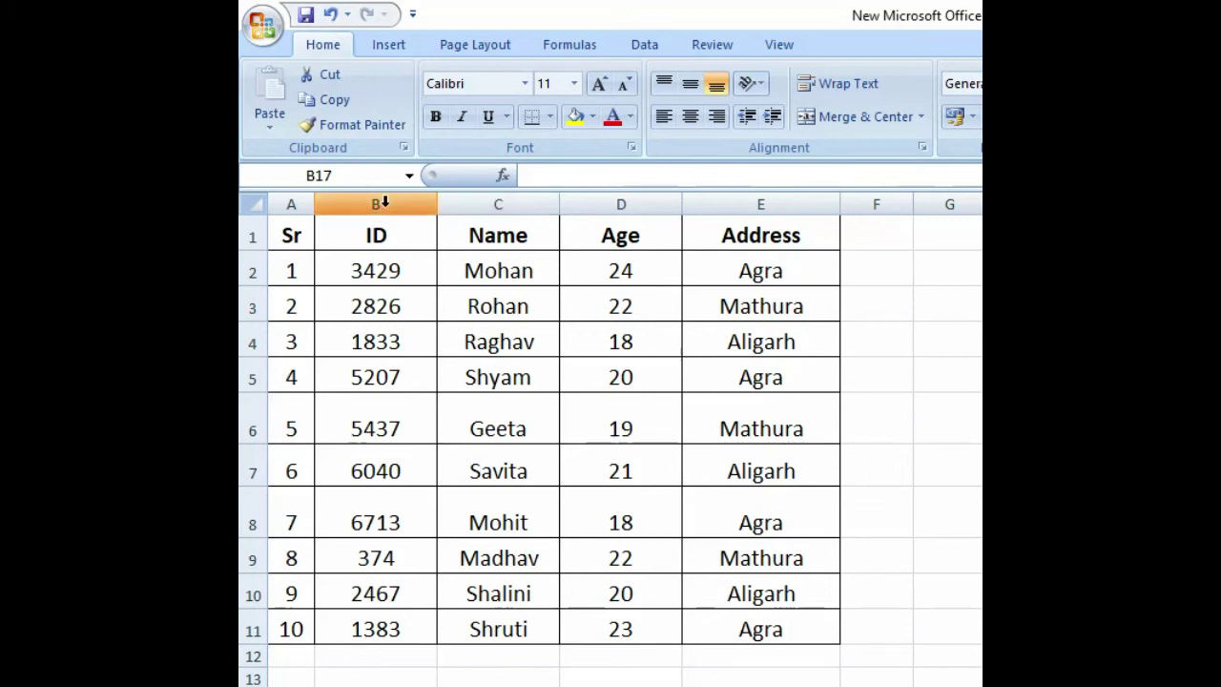
Hide columns B and C (ID and Name) so Sr is followed by Age.
drag(383, 202, 471, 204)
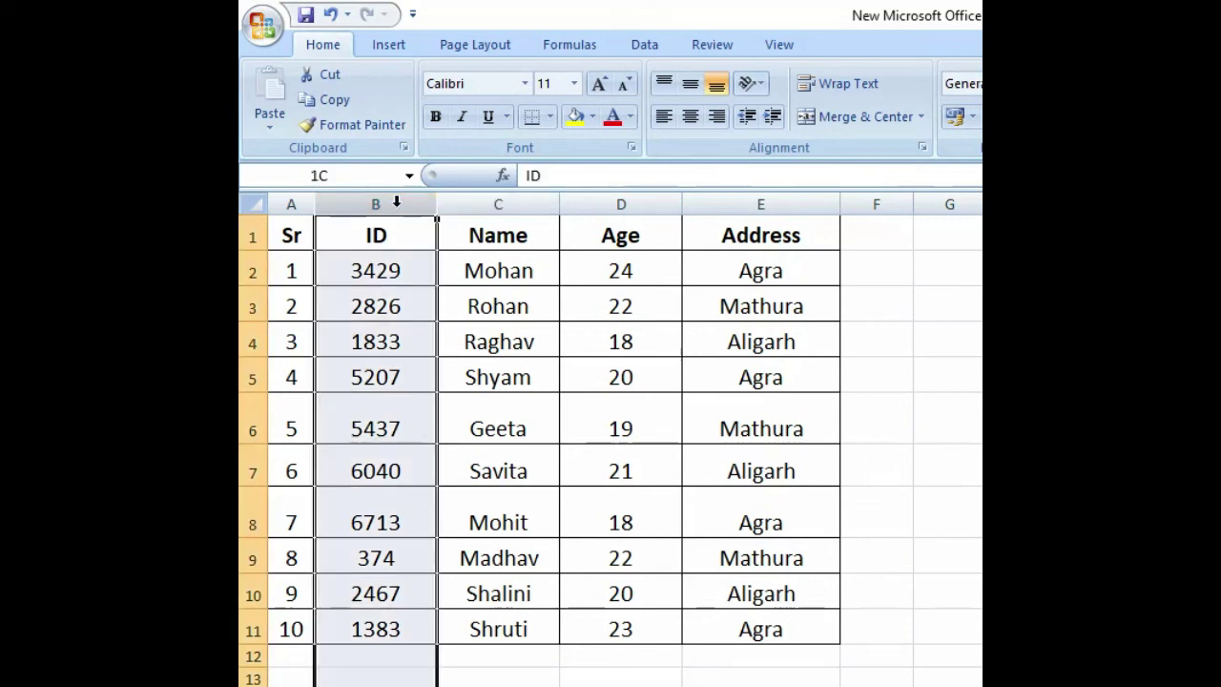
right_click(471, 204)
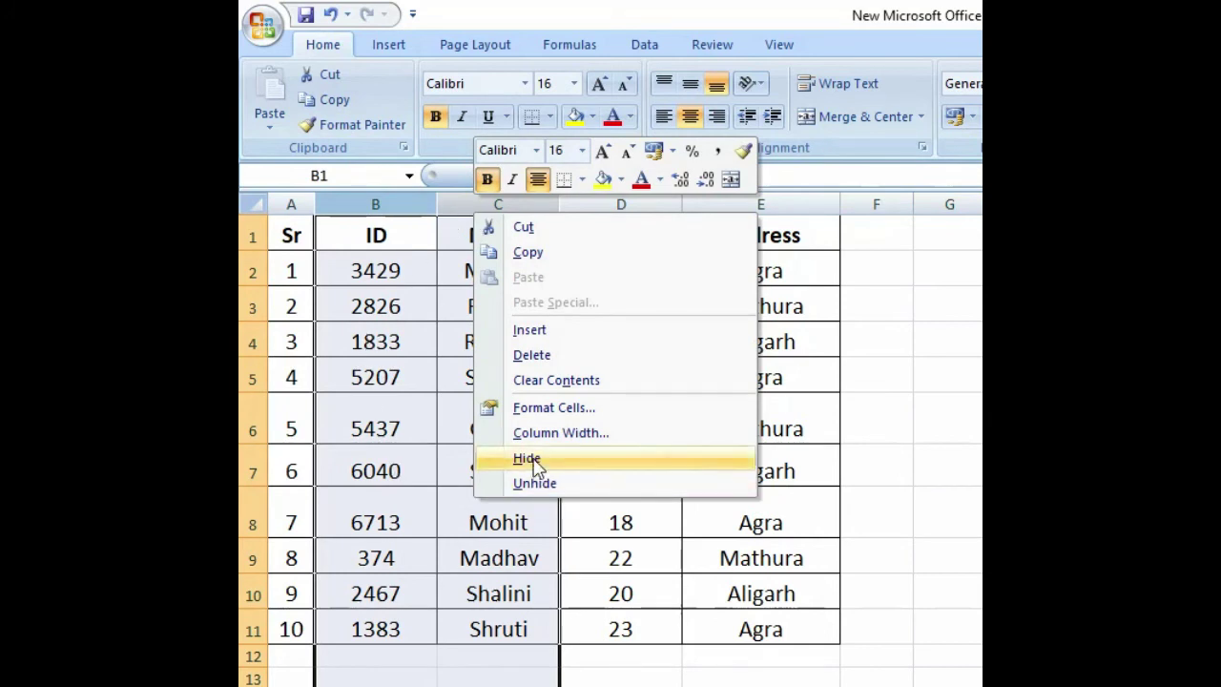
click(528, 459)
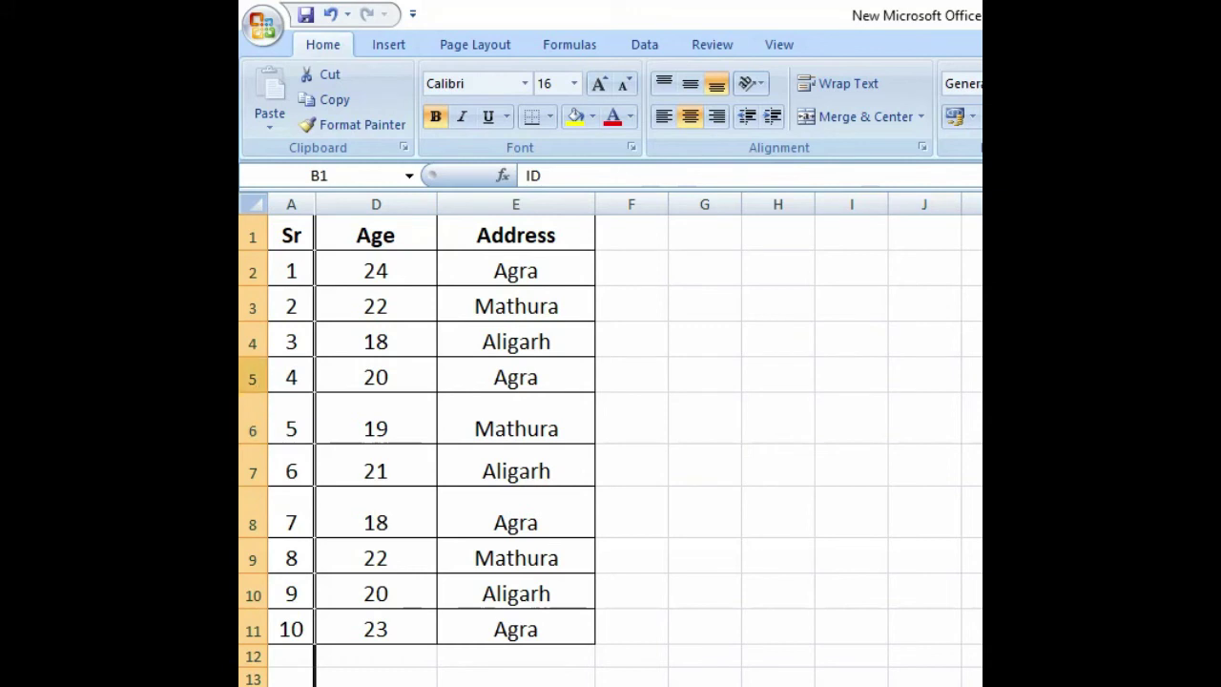
drag(253, 379, 253, 472)
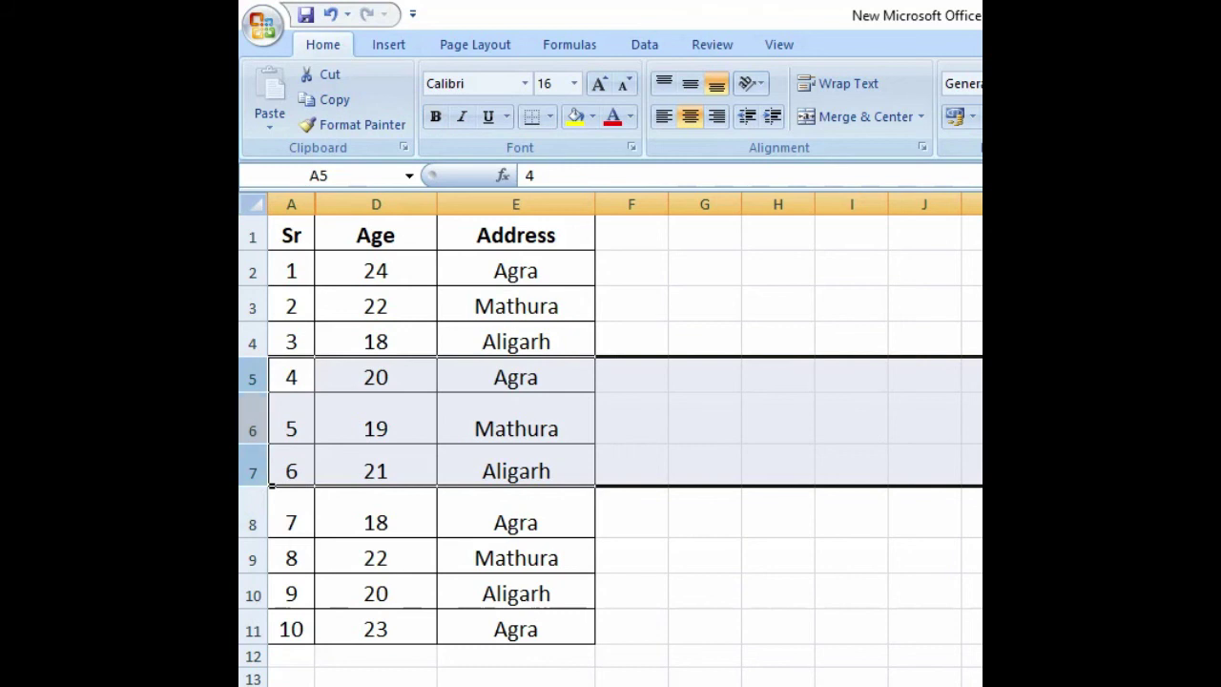
Hide rows 5 to 7 holding records Sr 4 to 6.
right_click(254, 426)
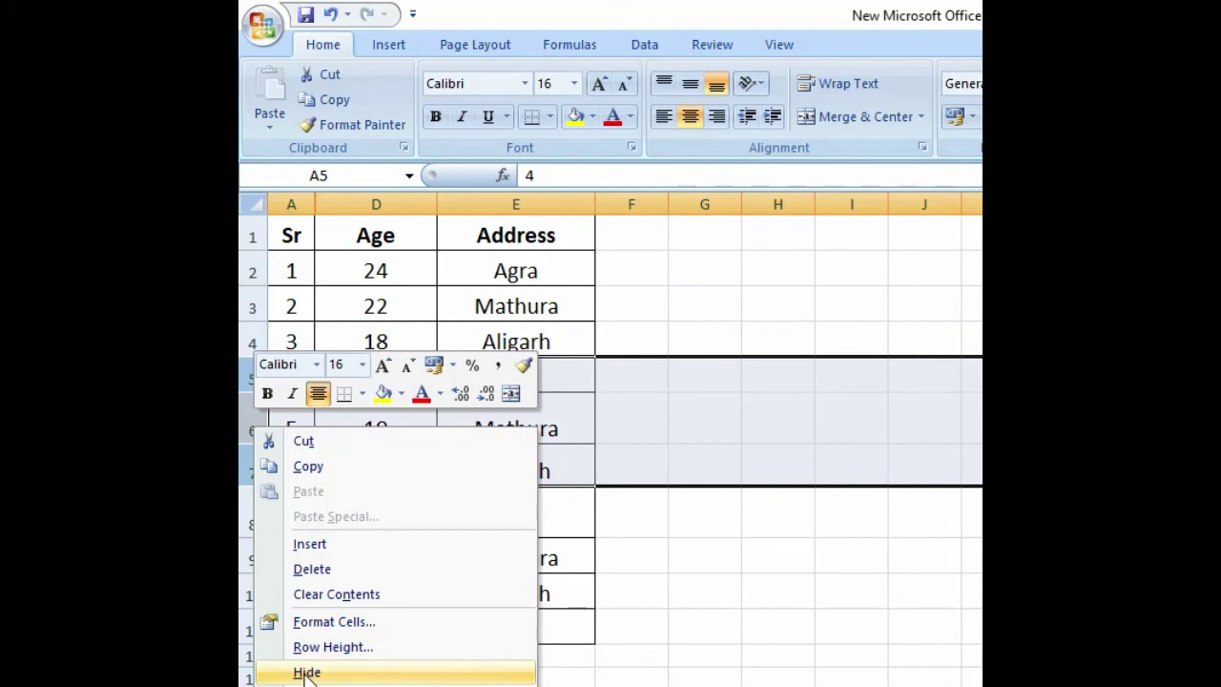
click(308, 673)
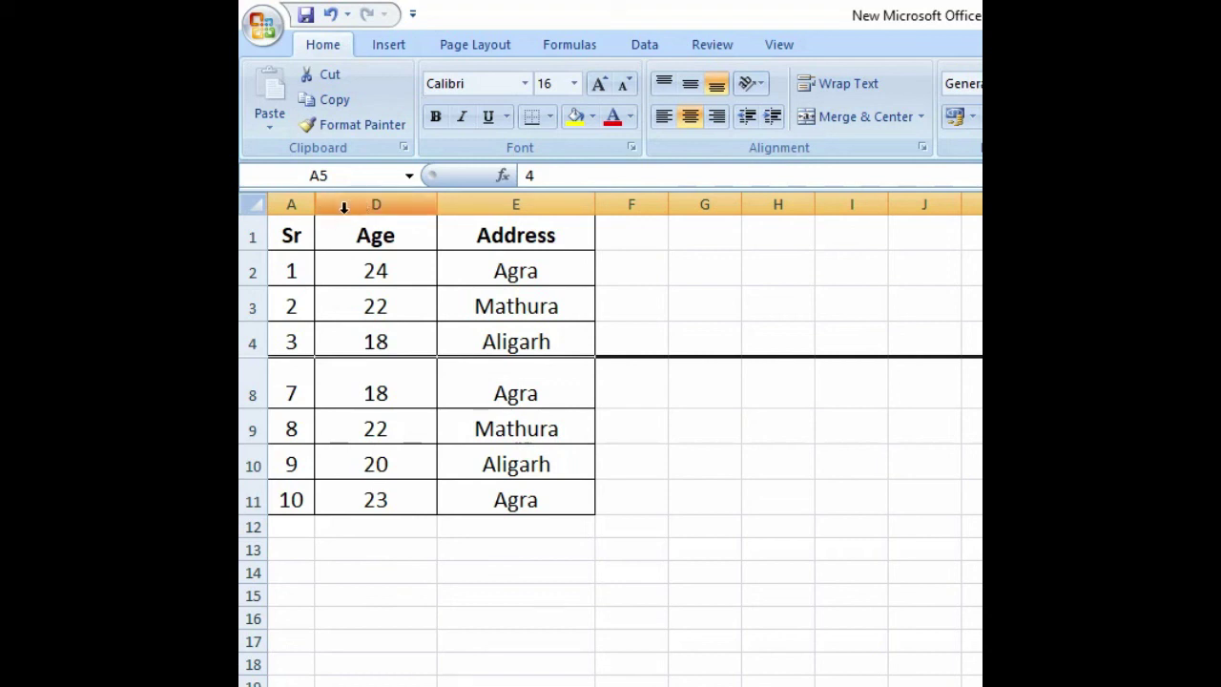
Unhide columns B and C by selecting columns A to D around them.
click(293, 204)
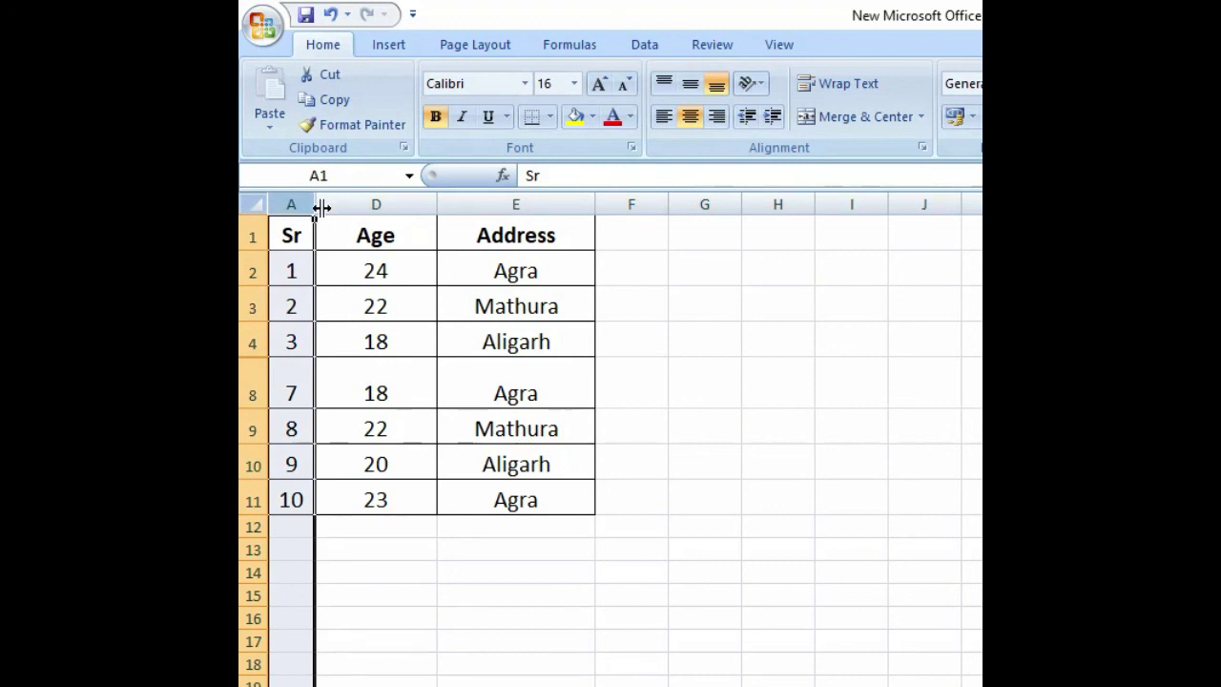
drag(289, 202, 327, 203)
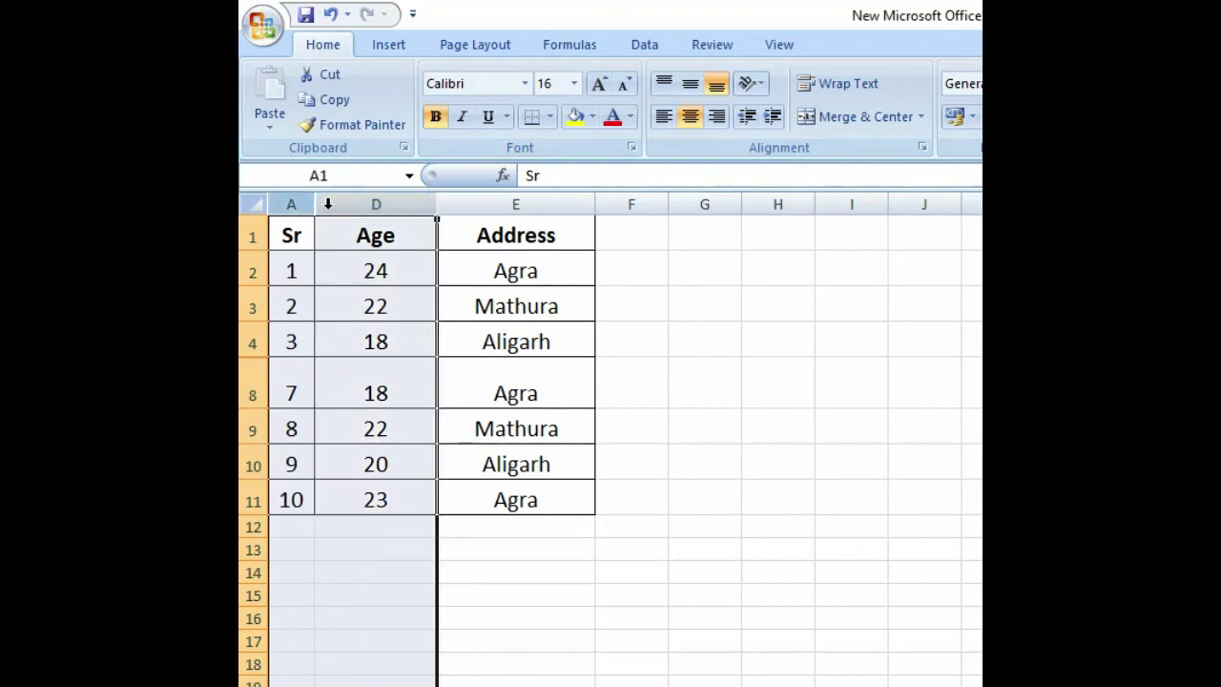
right_click(338, 204)
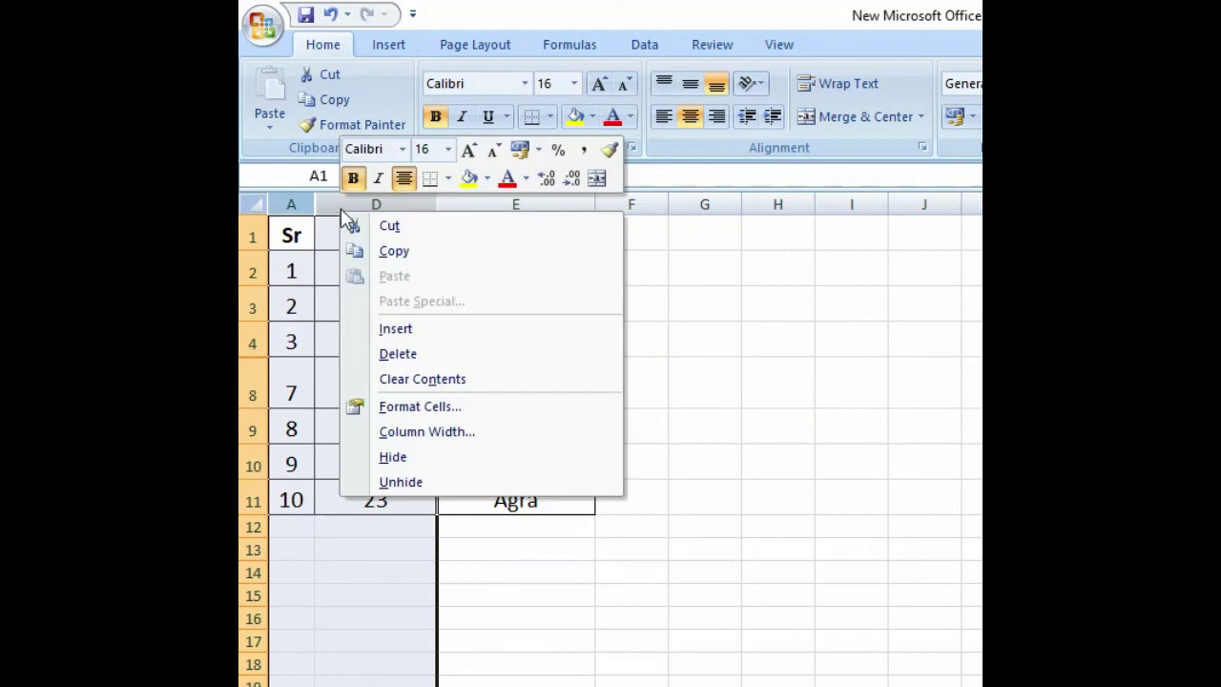
click(401, 484)
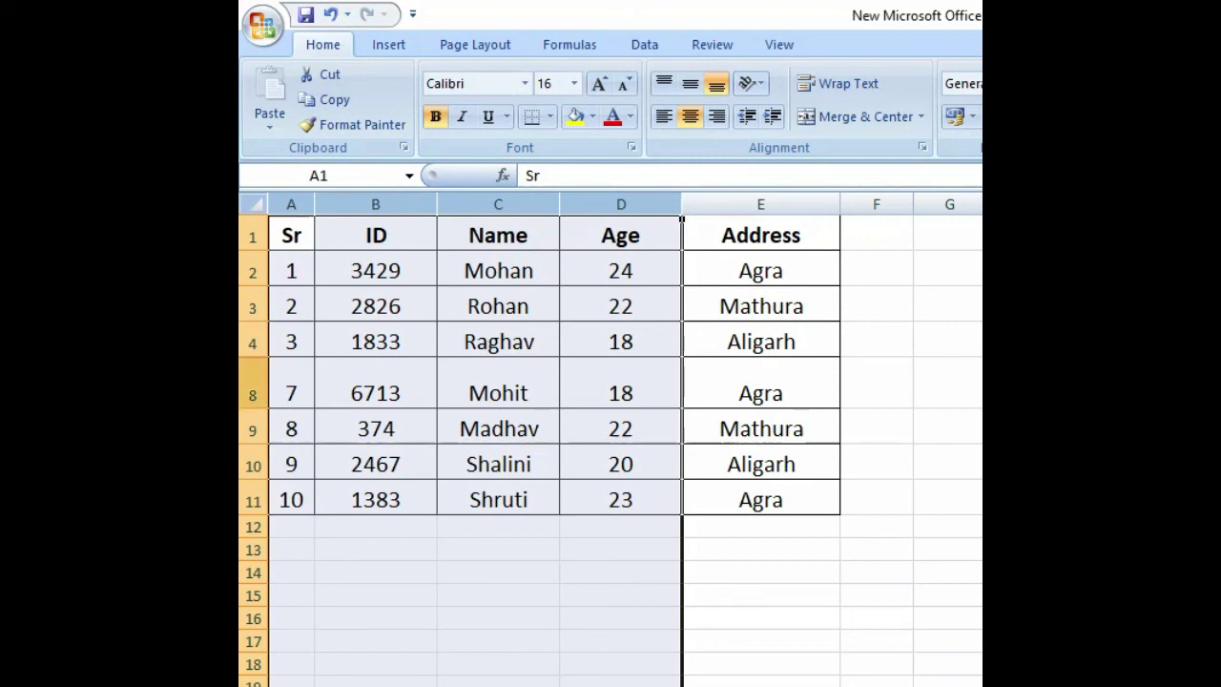
Unhide rows 5 to 7 so the Shyam, Geeta and Savita records reappear.
drag(253, 342, 257, 393)
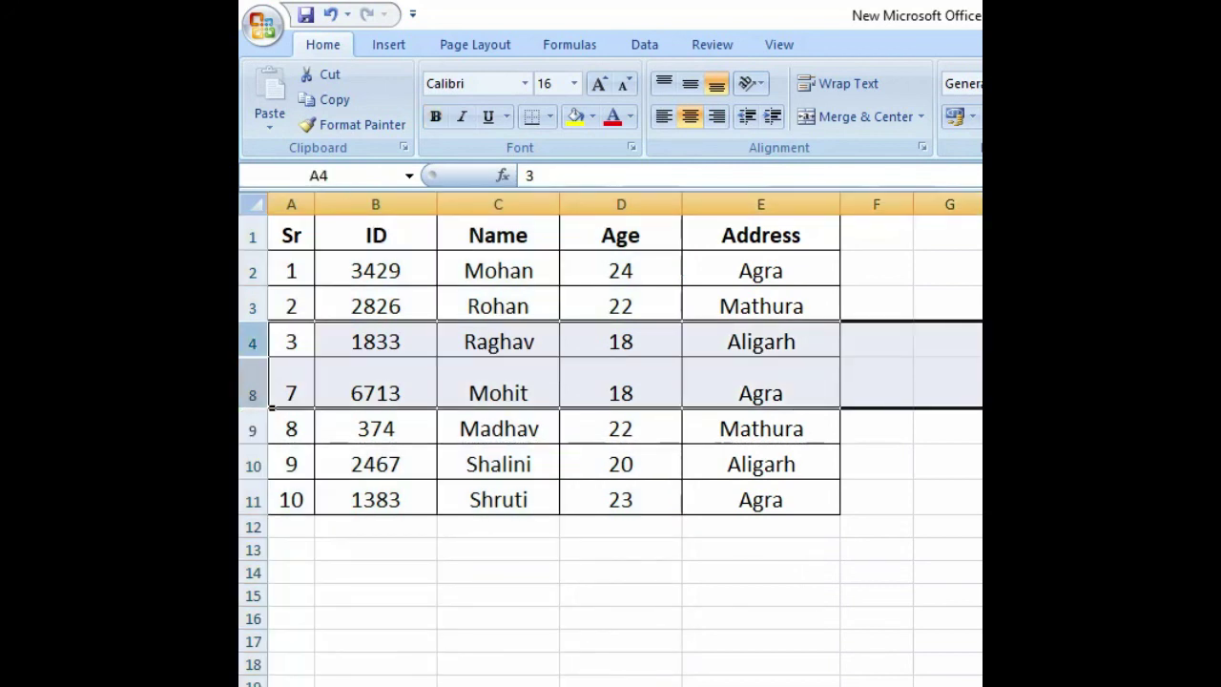
right_click(259, 391)
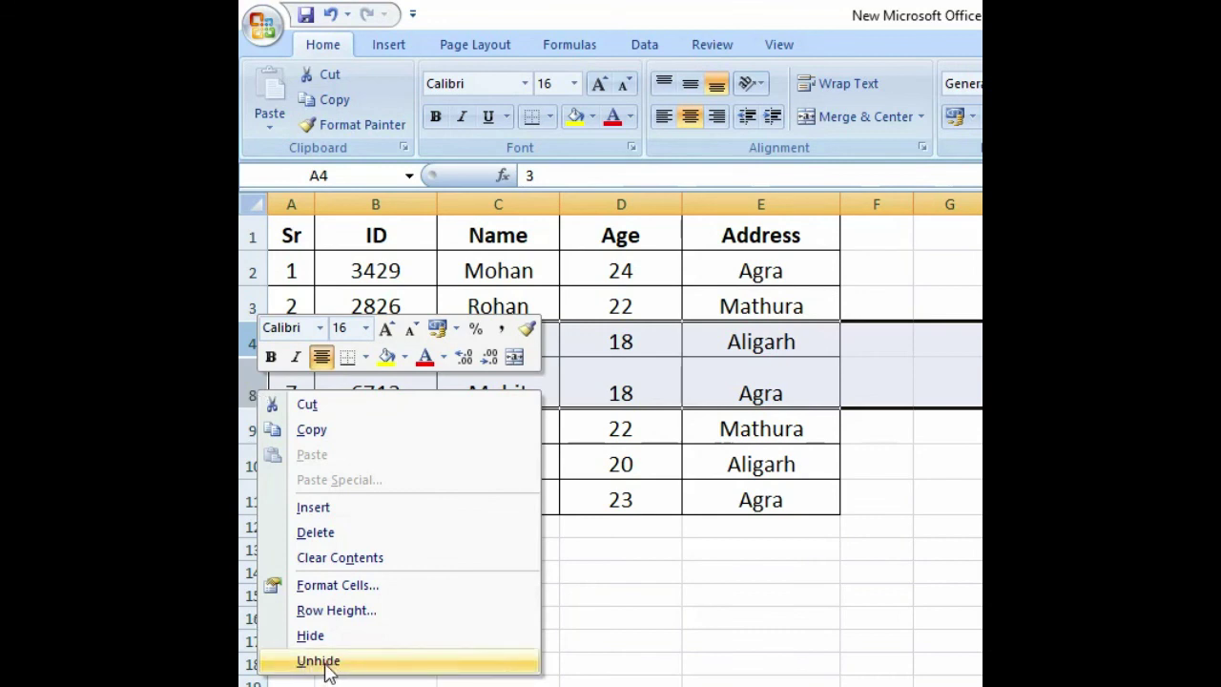
click(325, 663)
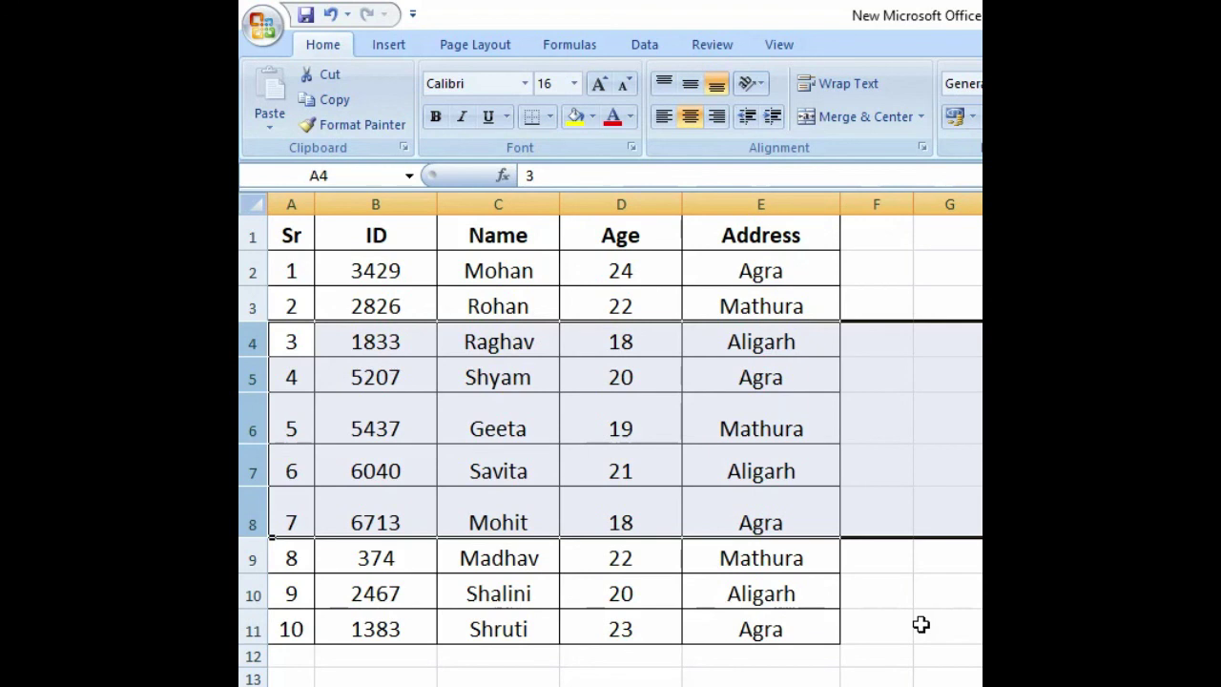
click(940, 616)
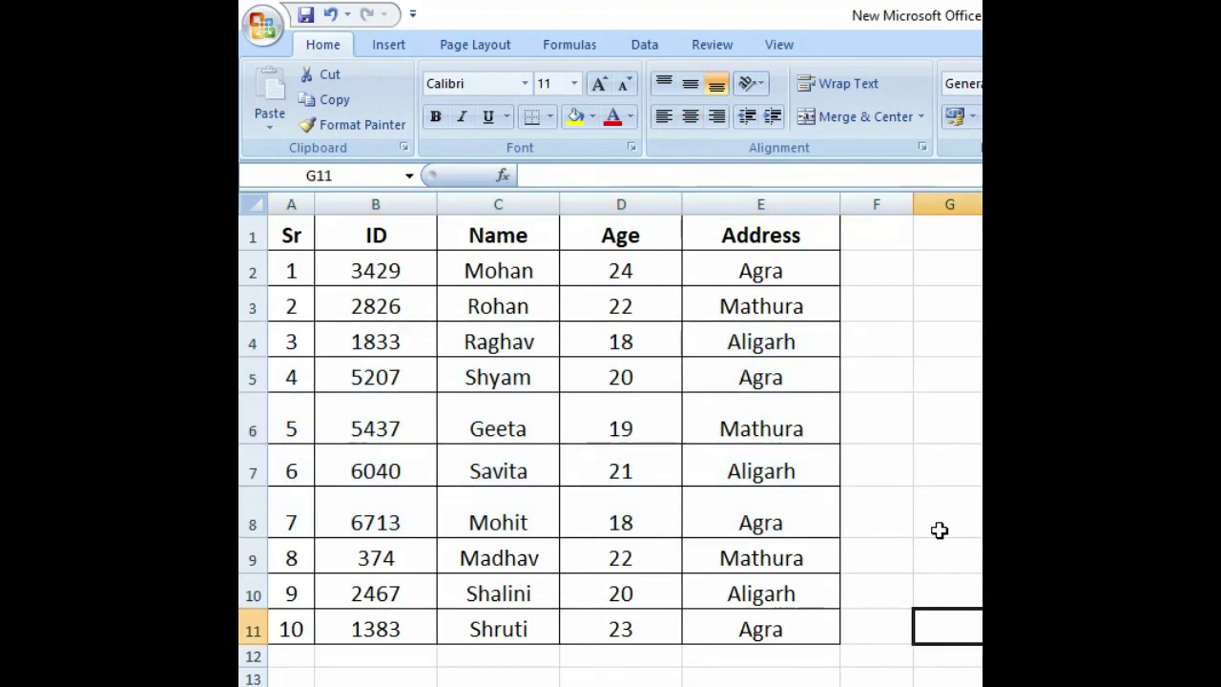